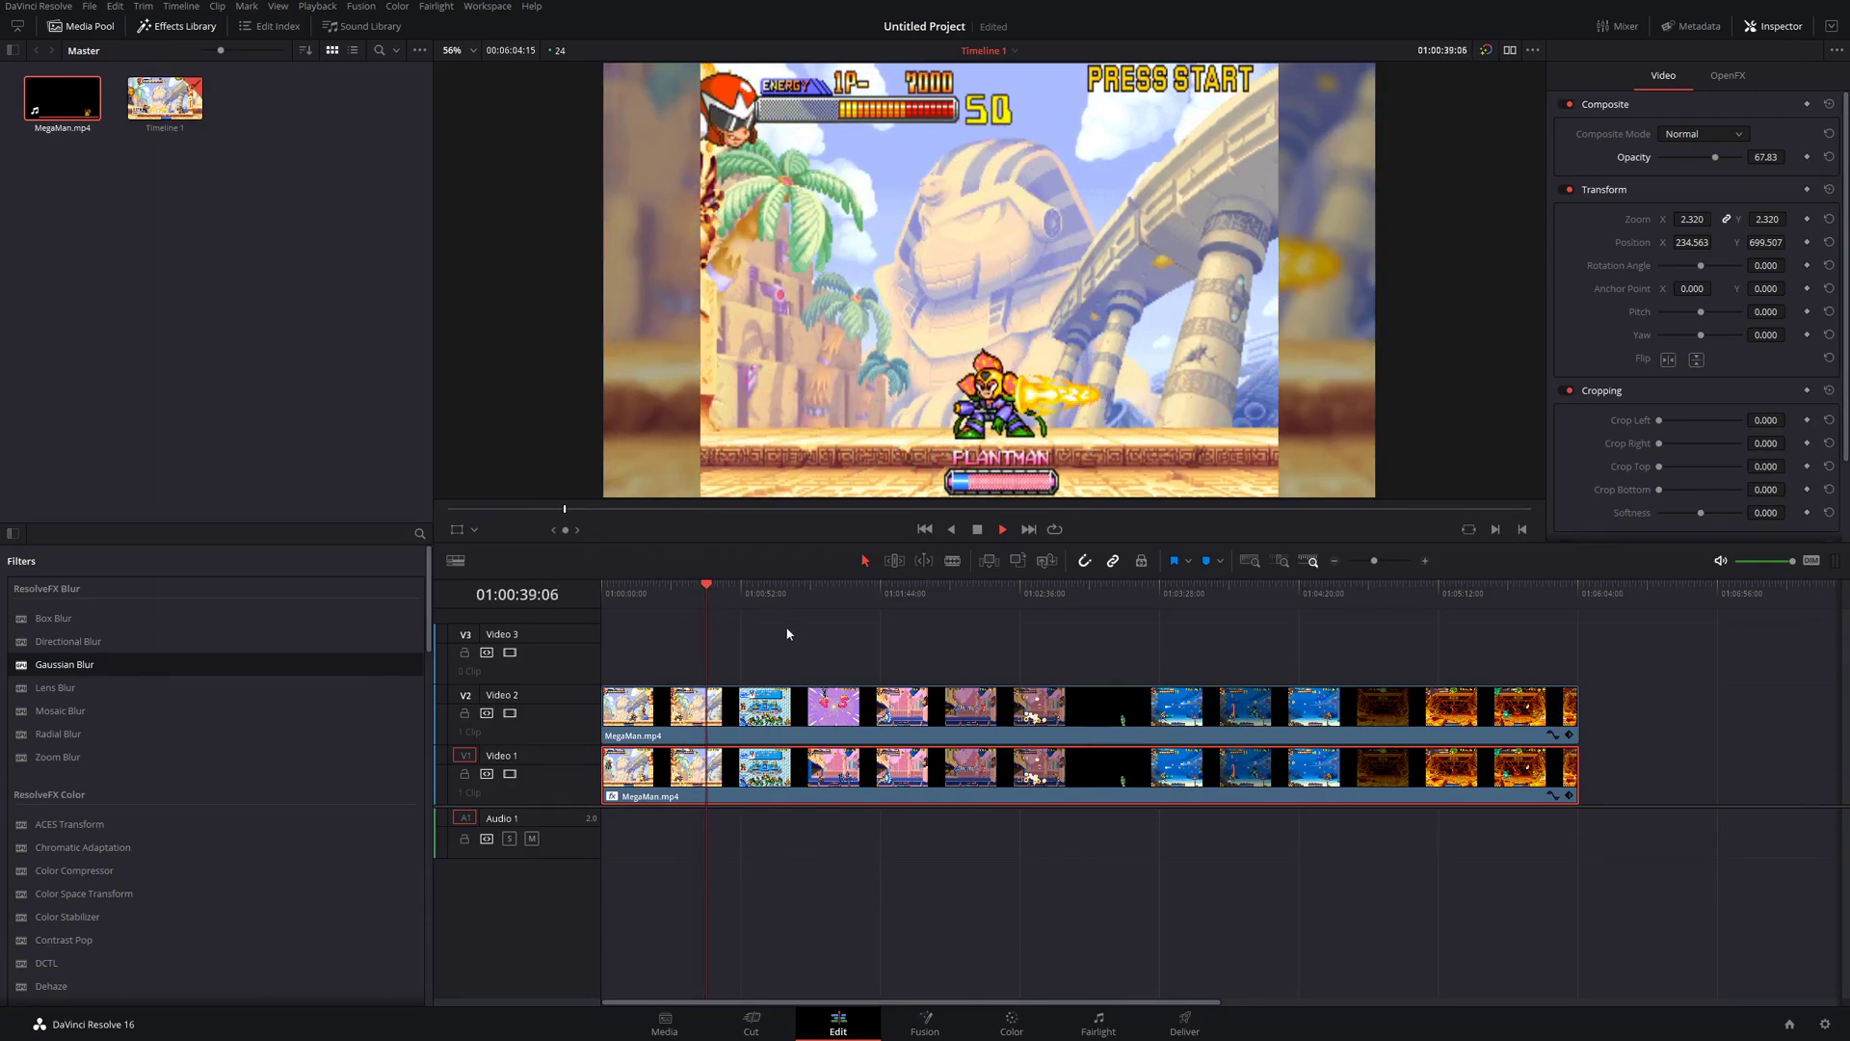
- Stop playback of the gameplay composite over its zoomed, blurred 67.83-opacity background copy
key("space")
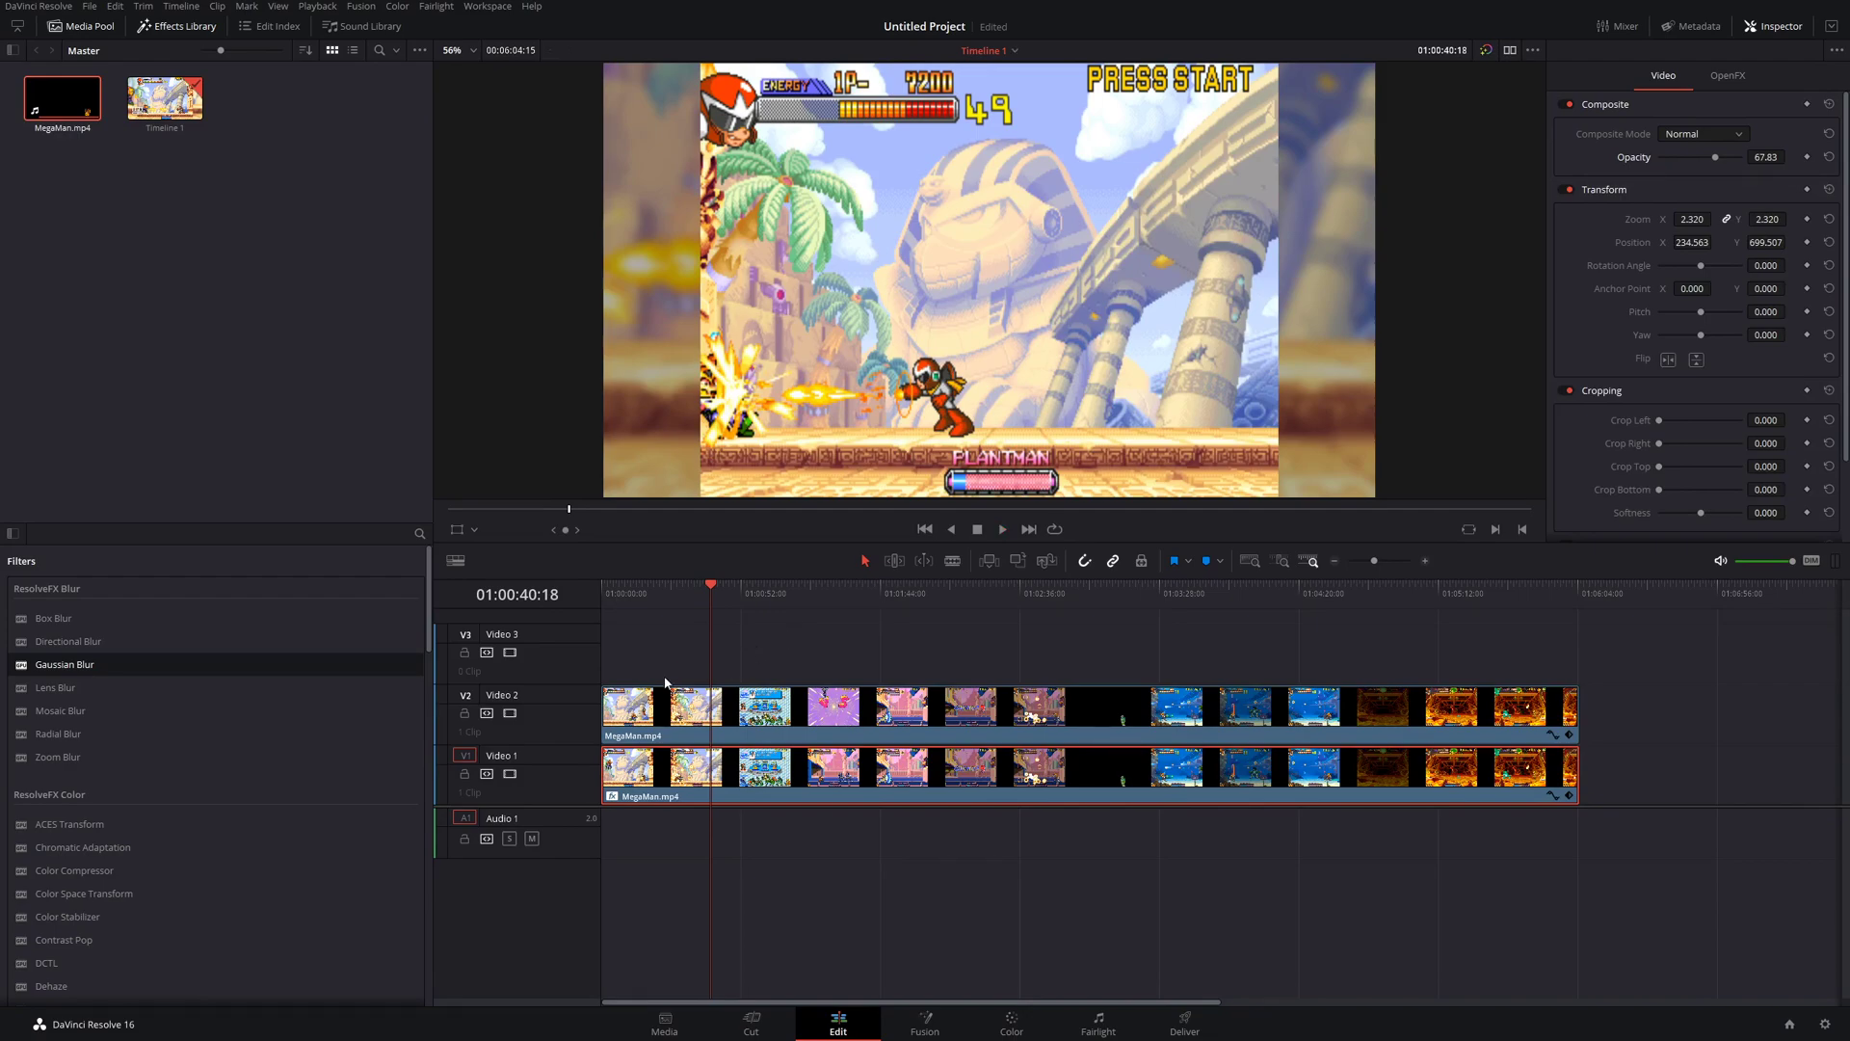
- Disable the Video 1 and Video 2 tracks and add an empty Video 4 track
left_click(510, 713)
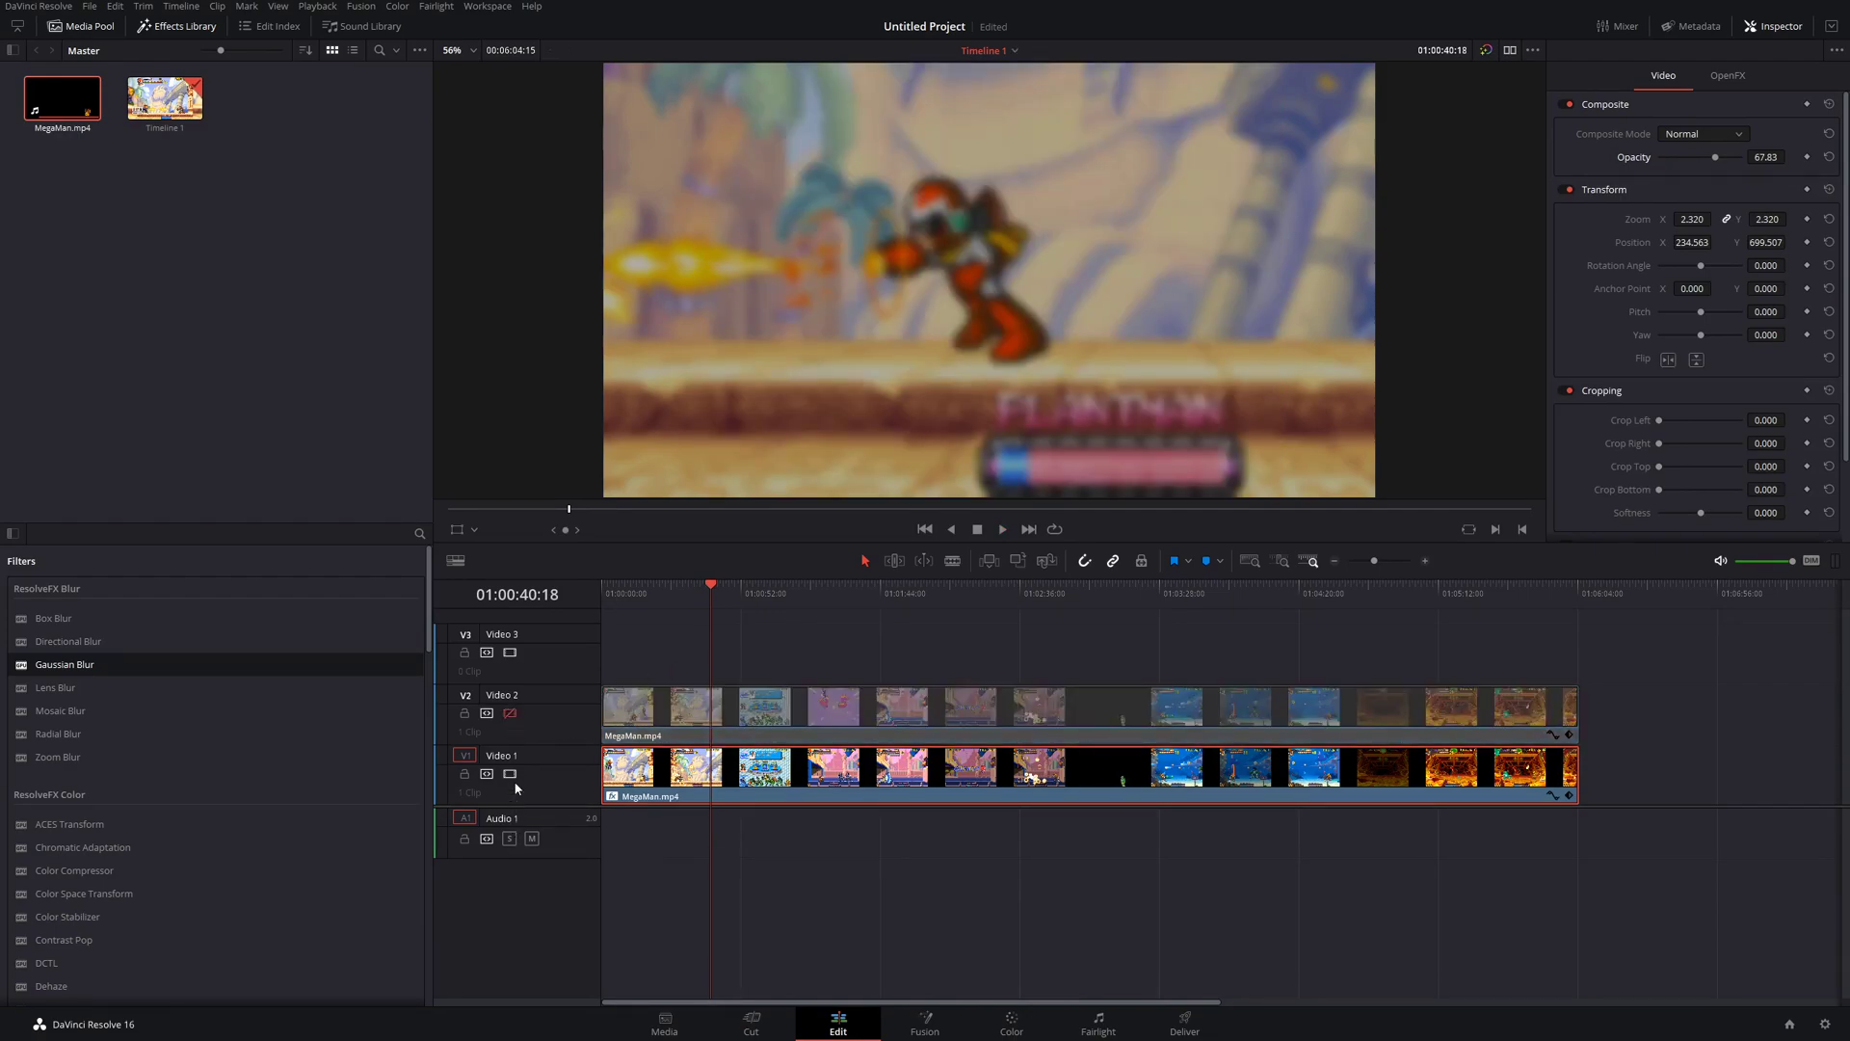
left_click(510, 773)
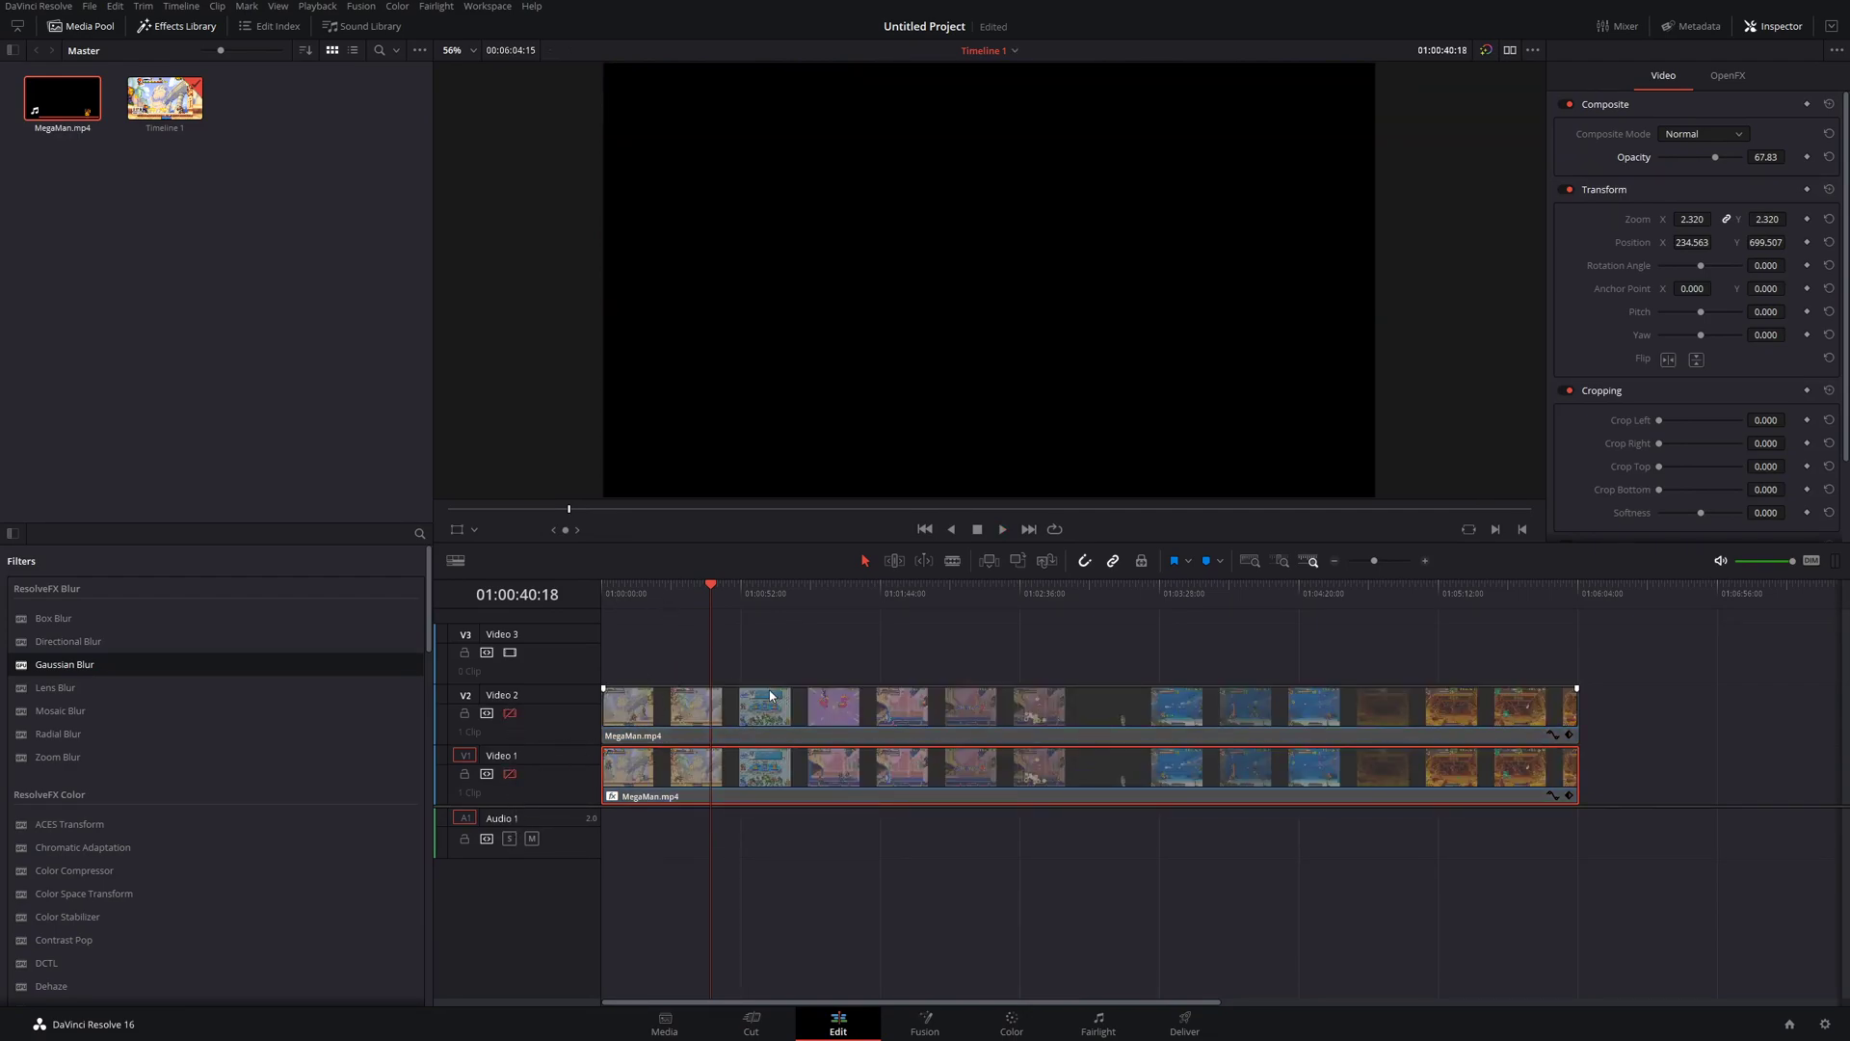
right_click(548, 671)
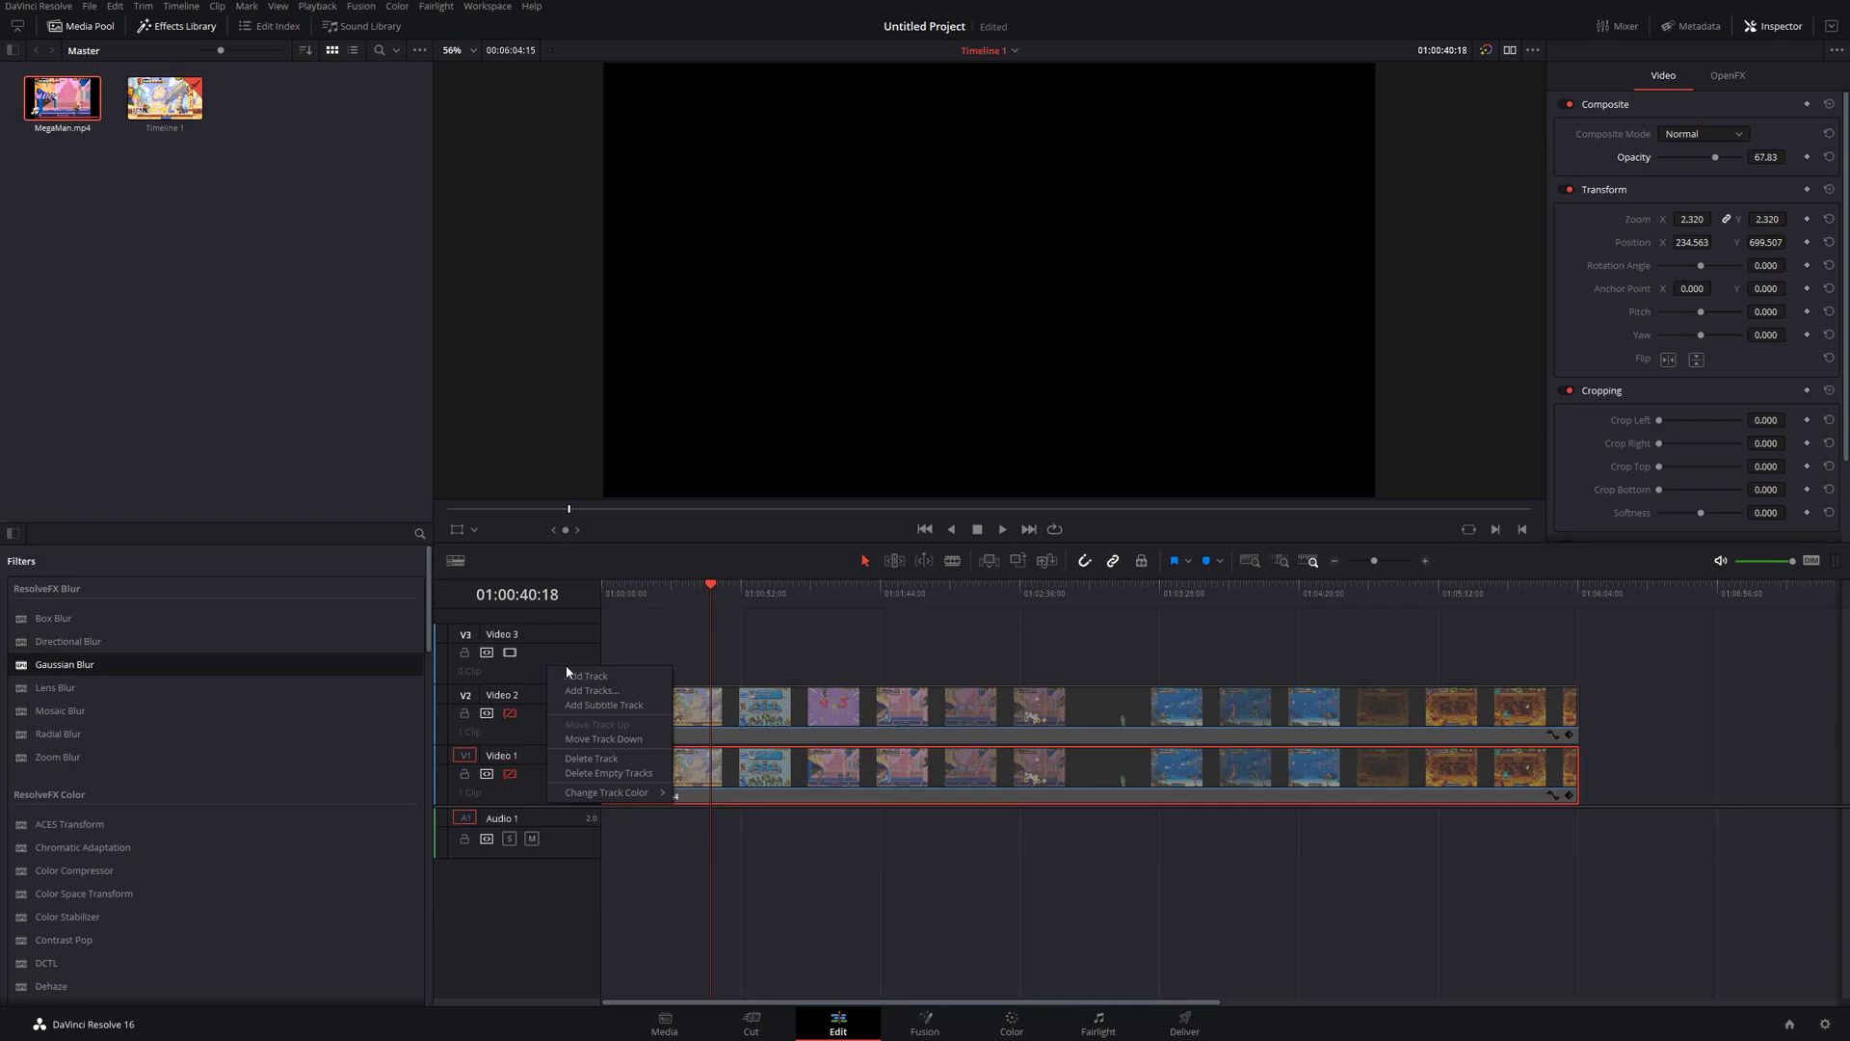
left_click(593, 674)
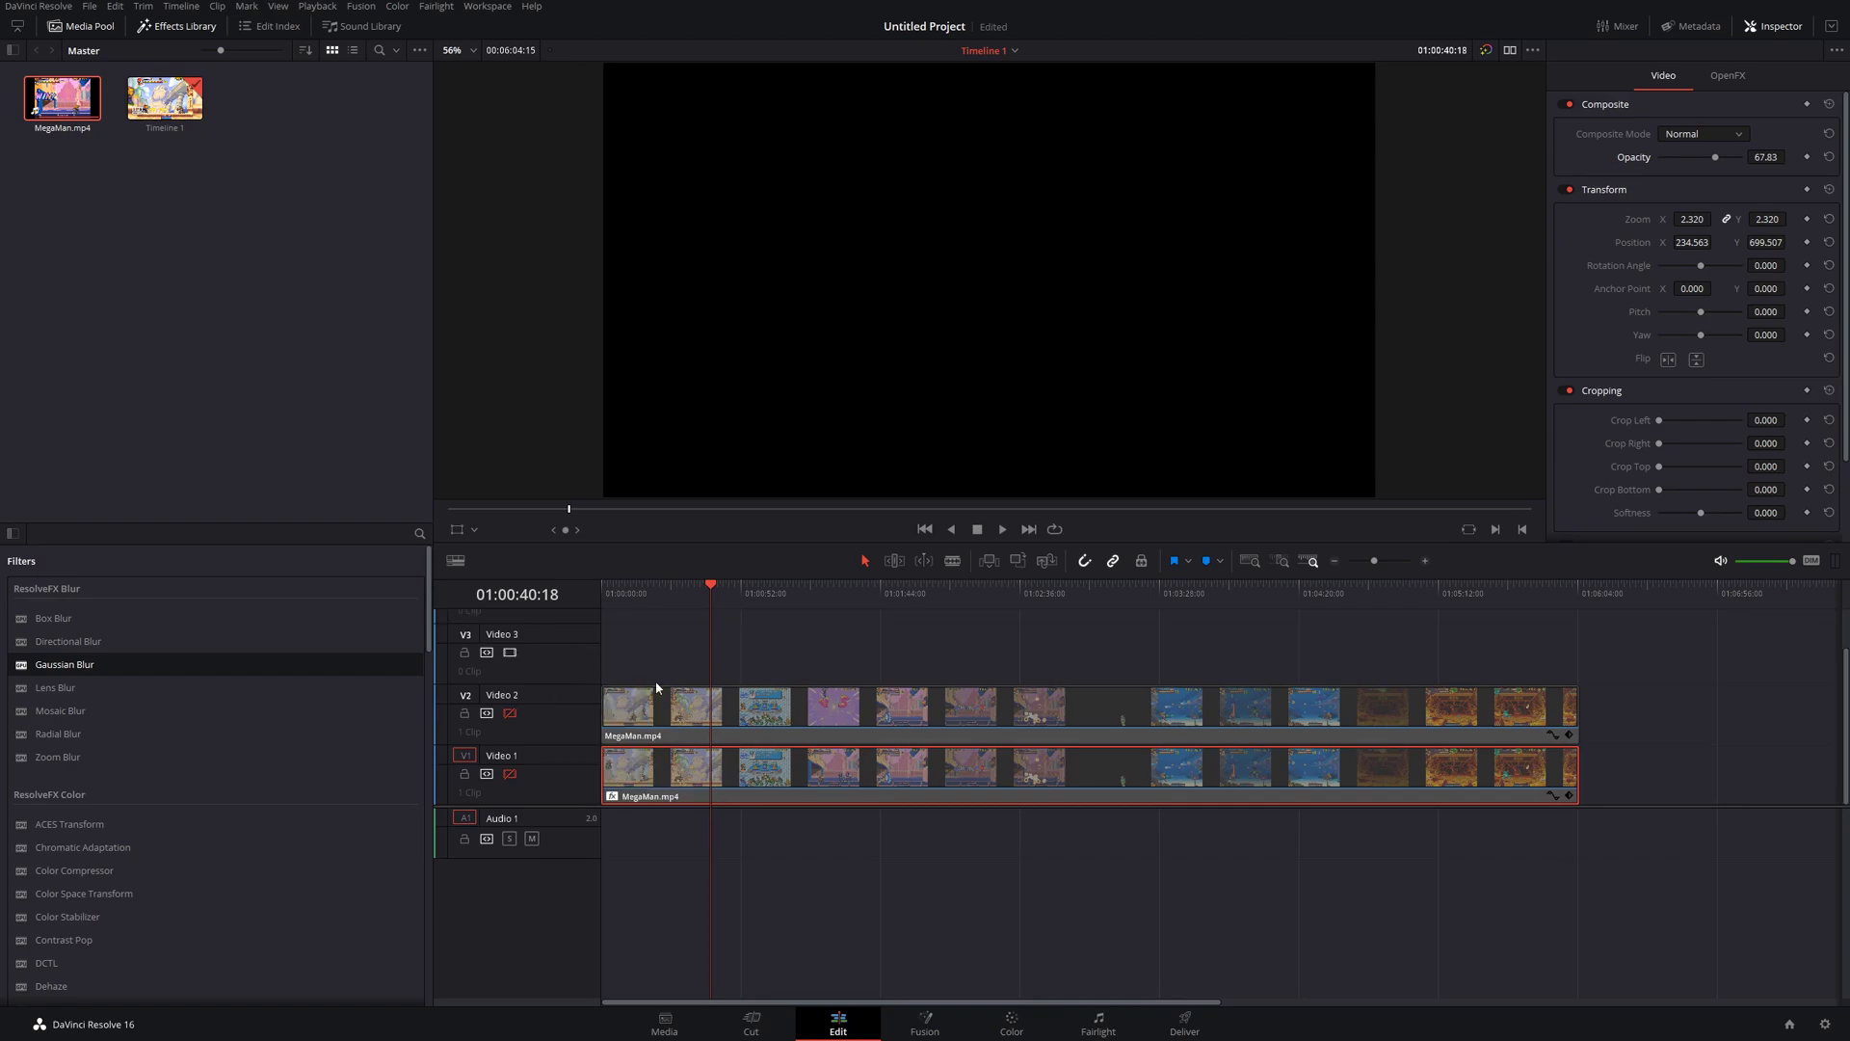
scroll(607, 640, "up", 2)
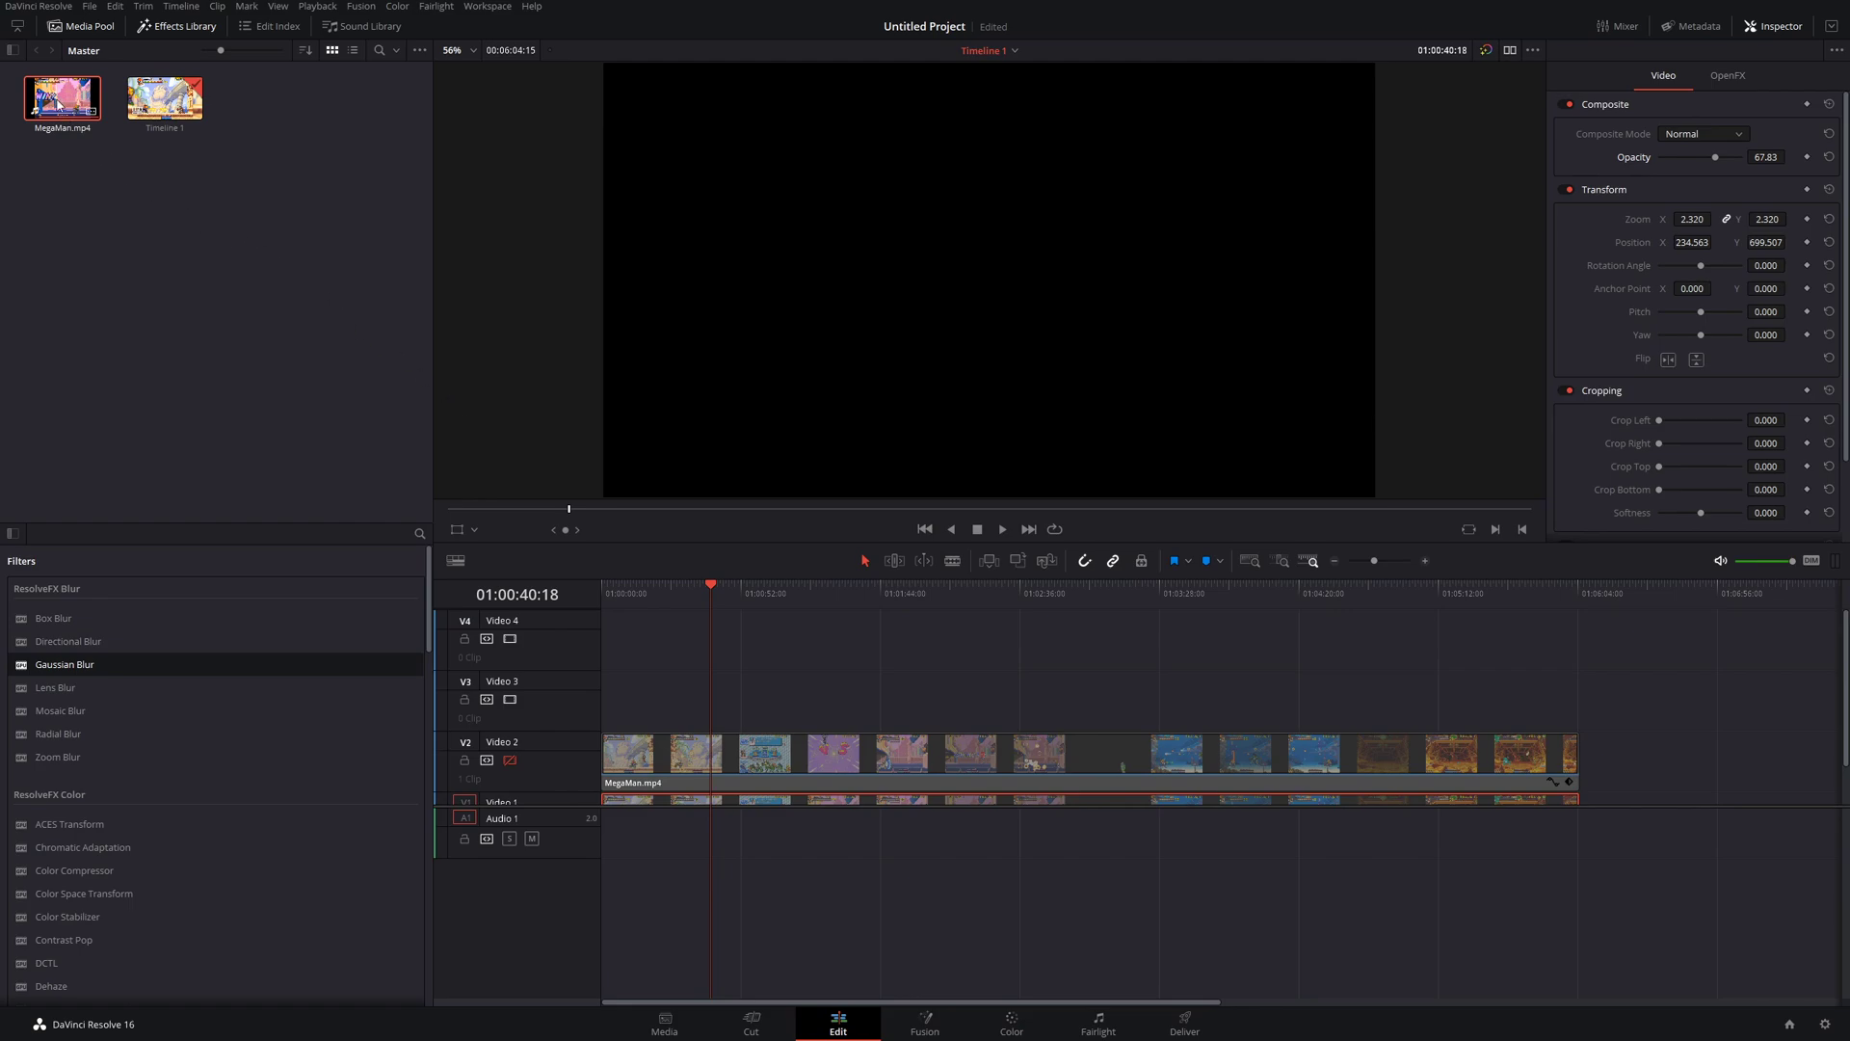
- Place video-only copies of MegaMan.mp4 from the source viewer onto Video 3 and Video 4
double_click(68, 98)
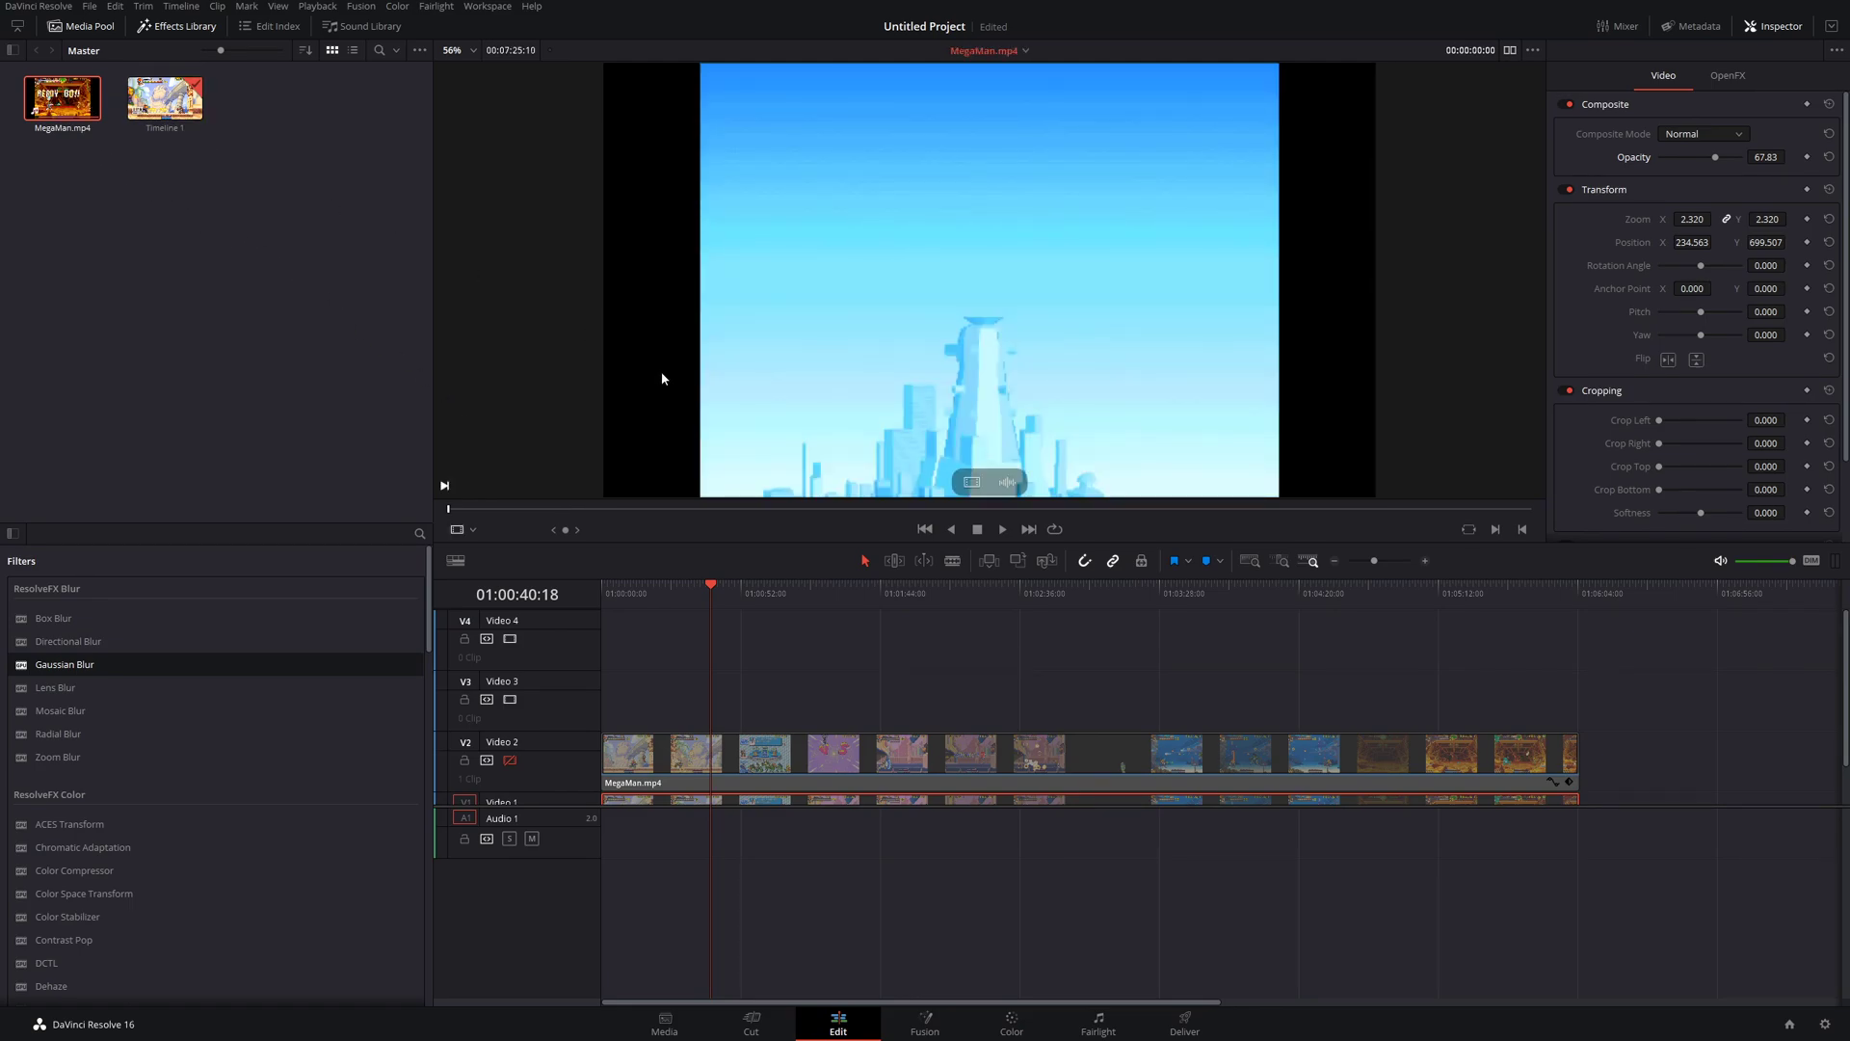
left_click_drag(972, 481, 607, 680)
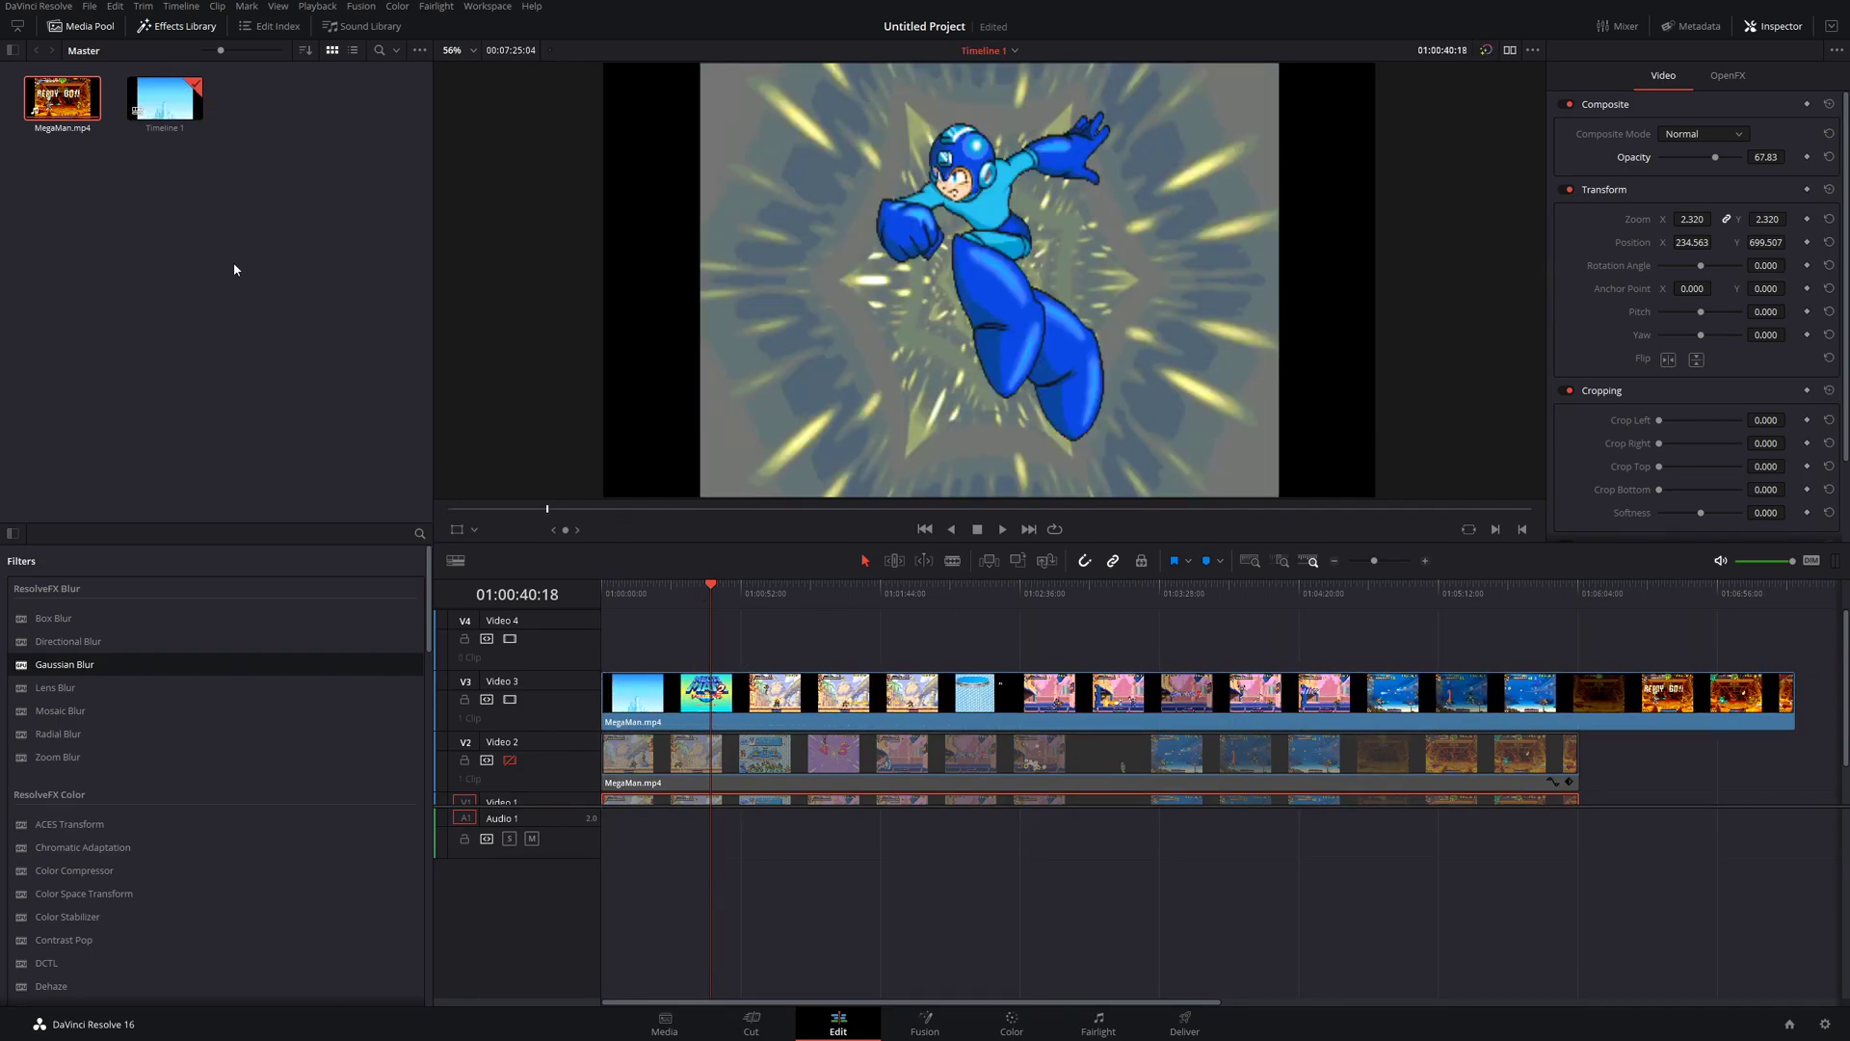
mouse_move(58, 99)
left_mouse_down()
mouse_move(318, 351)
mouse_move(574, 501)
mouse_move(43, 97)
left_mouse_up()
double_click(43, 96)
left_click_drag(971, 485, 616, 659)
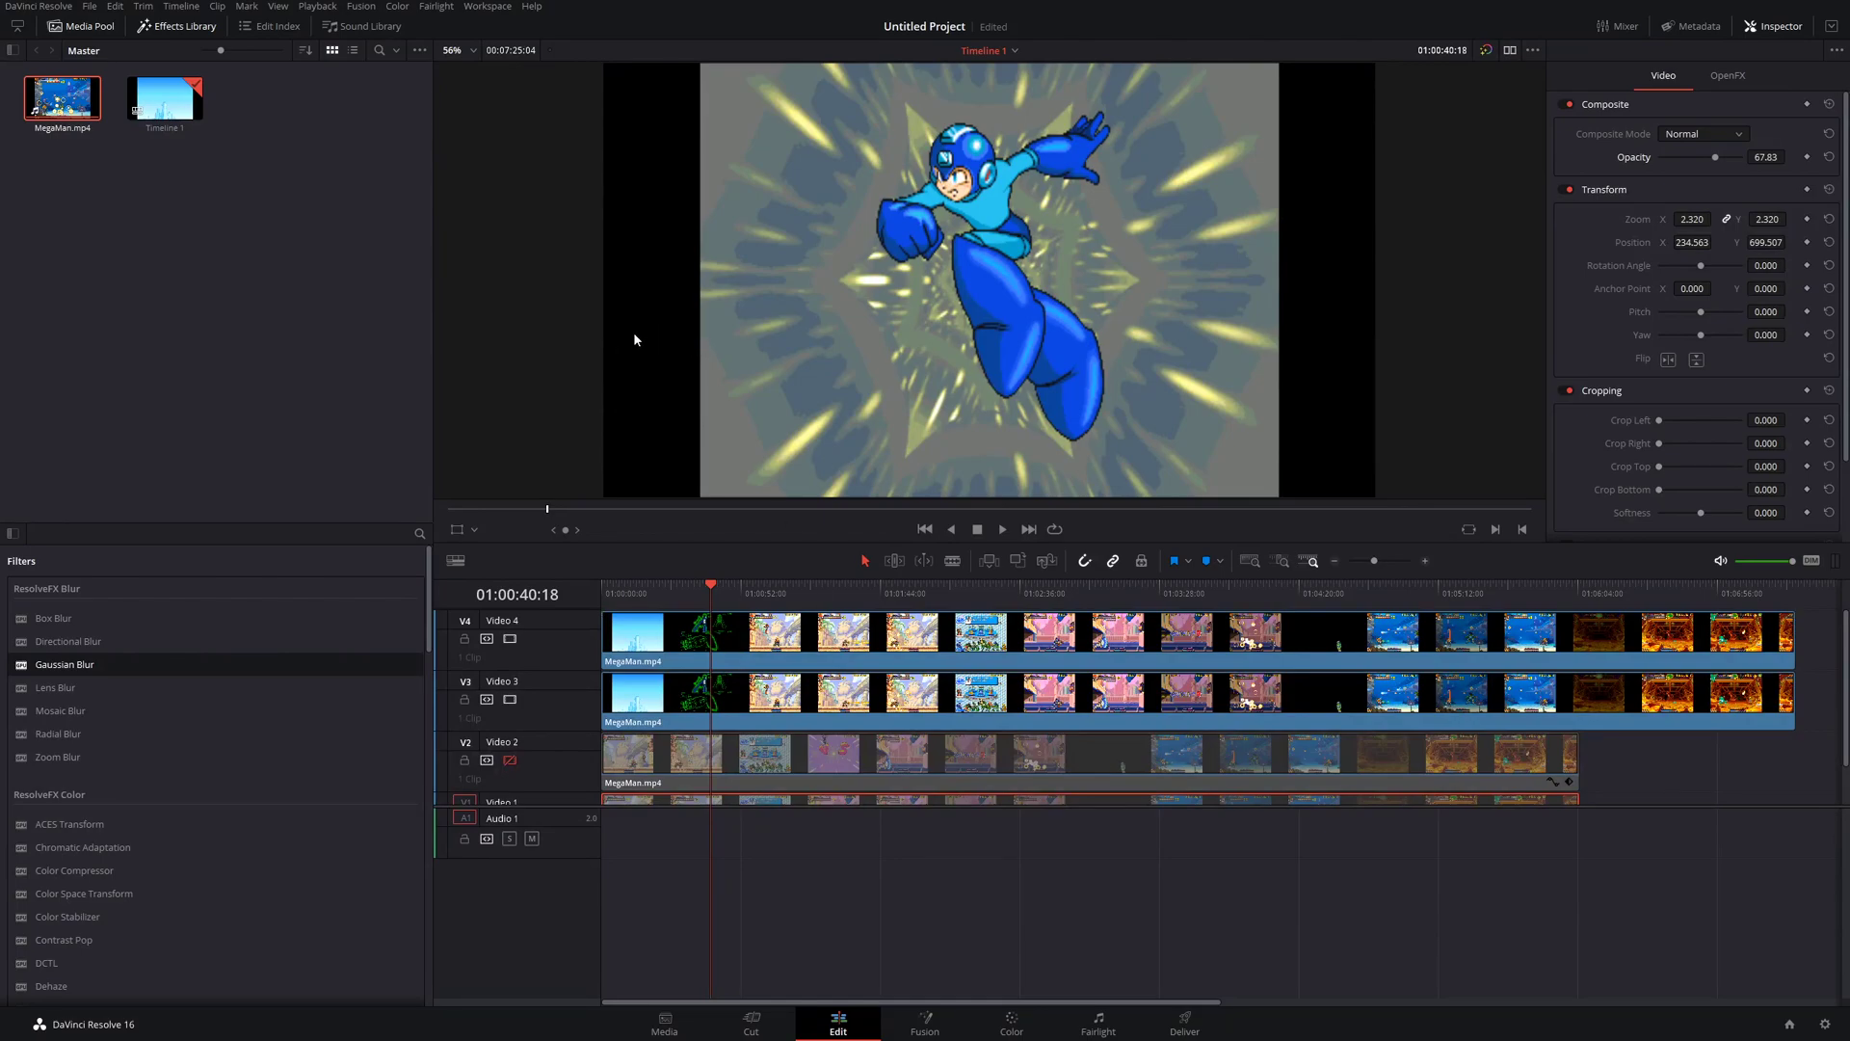
- Select the Video 4 clip and bring up its Cropping settings in the Inspector
left_click(755, 637)
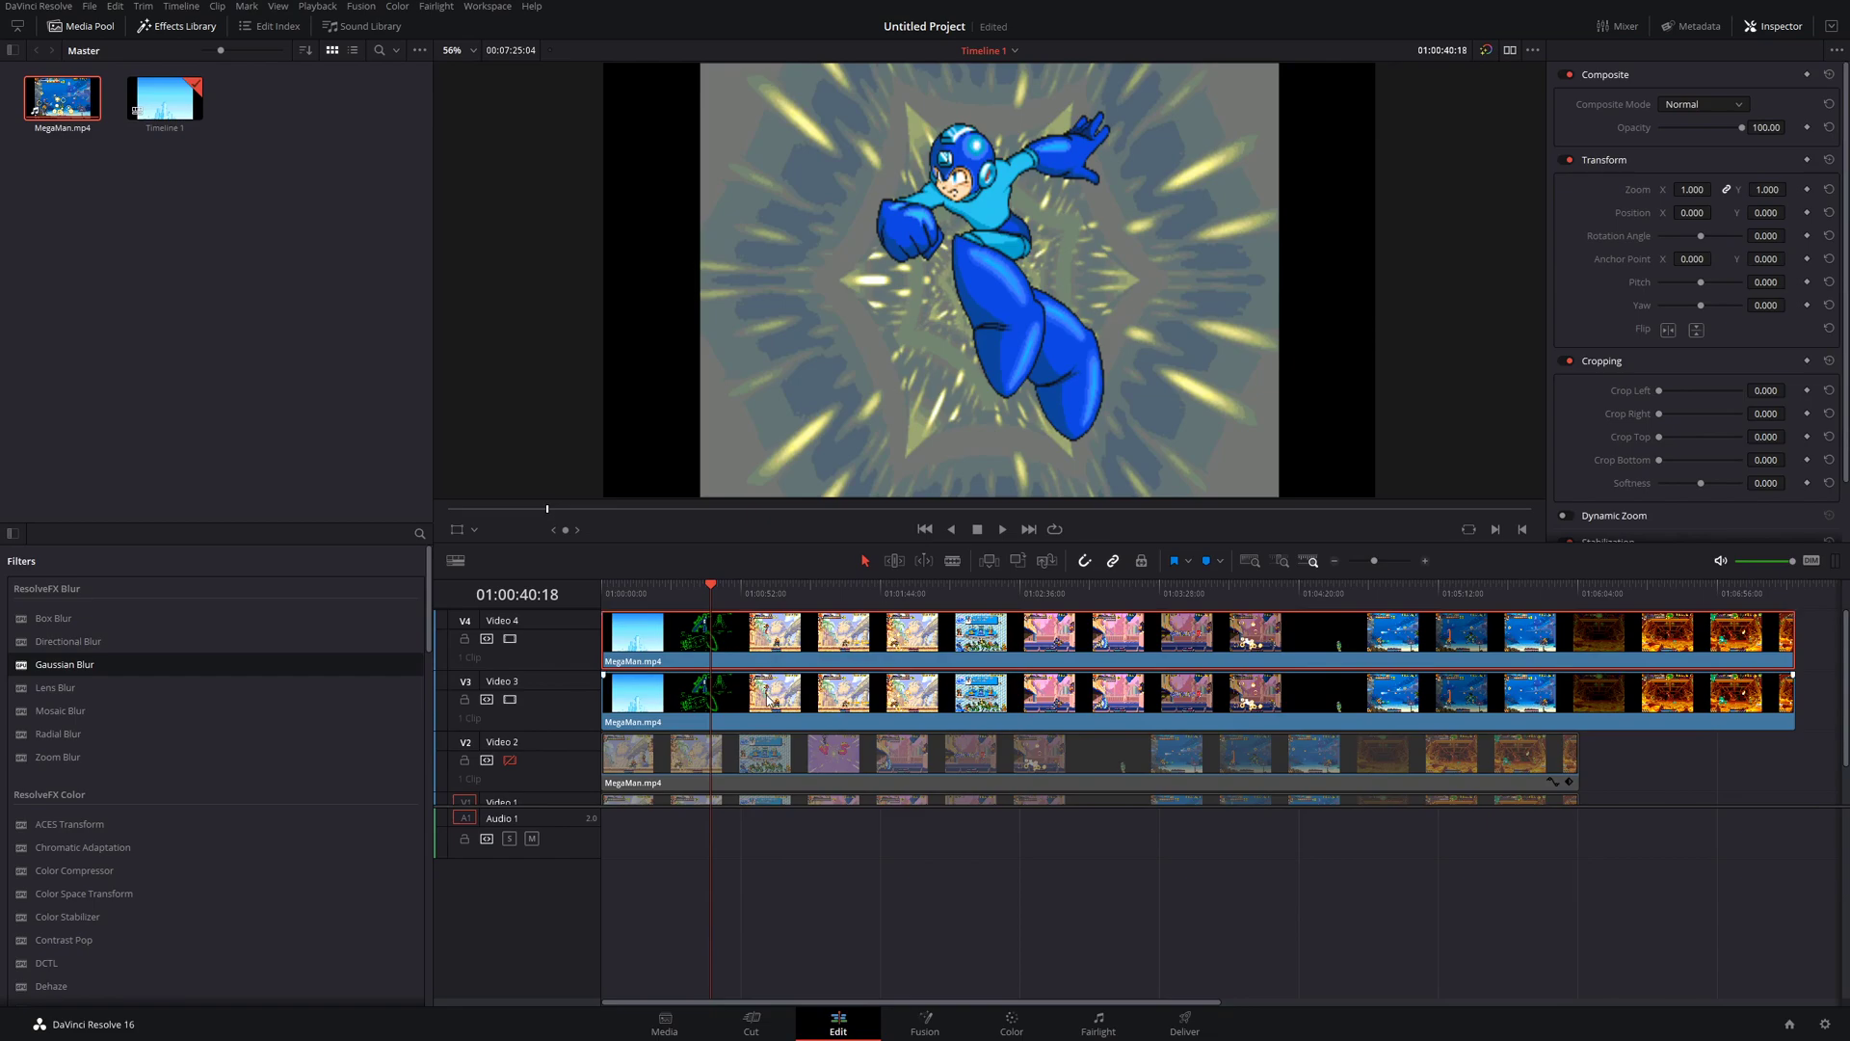
left_click(768, 700)
left_click(776, 644)
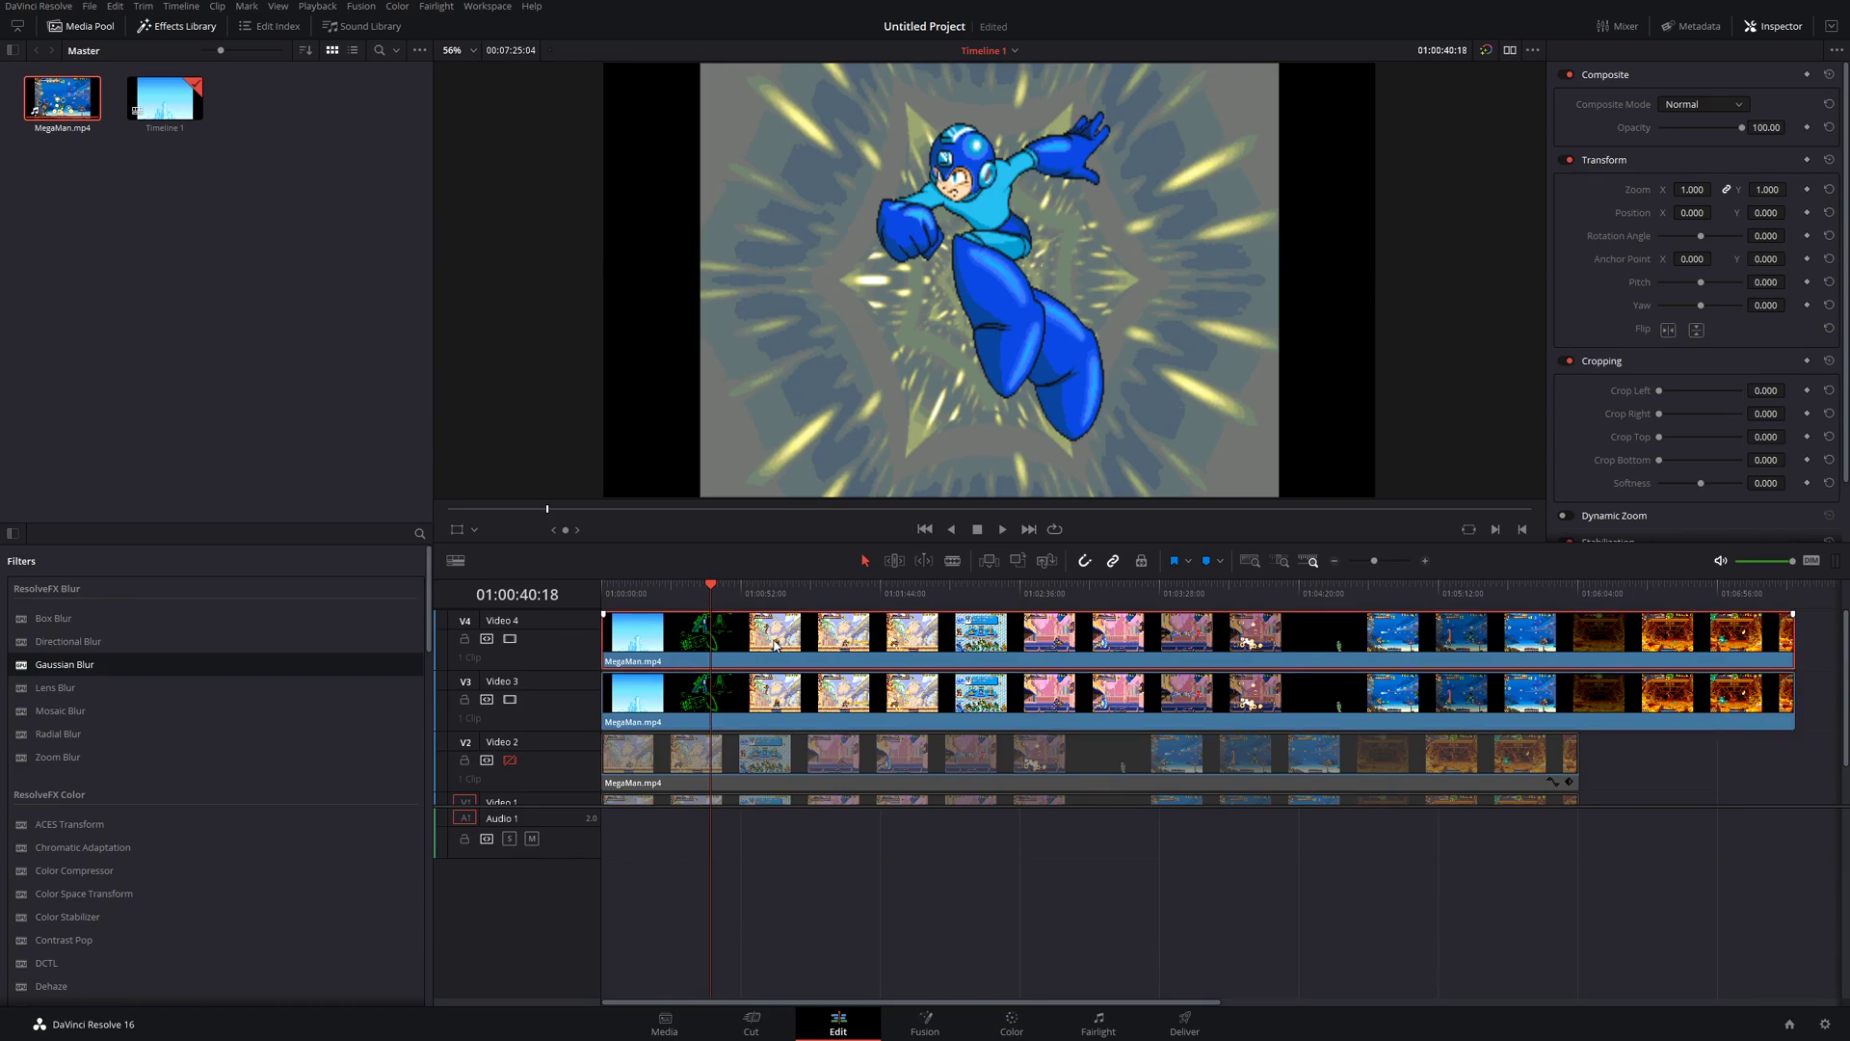
left_click(1604, 363)
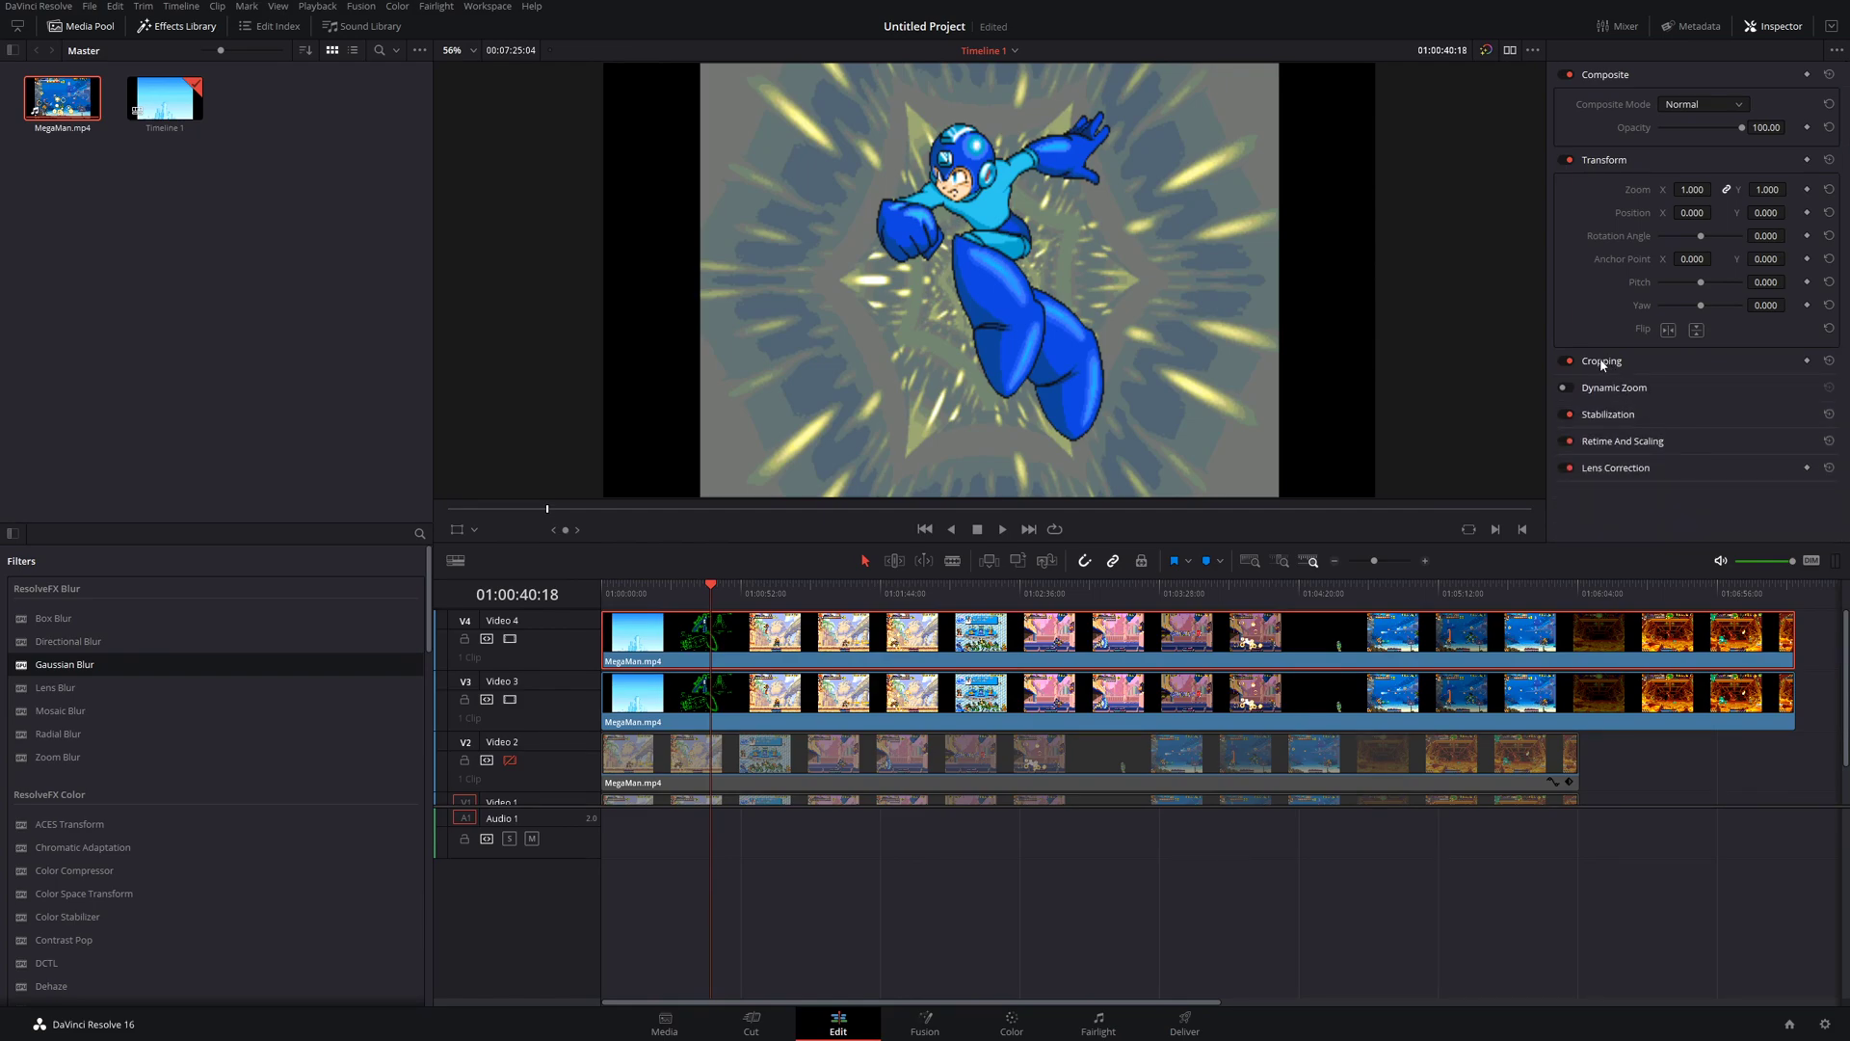
left_click(1602, 363)
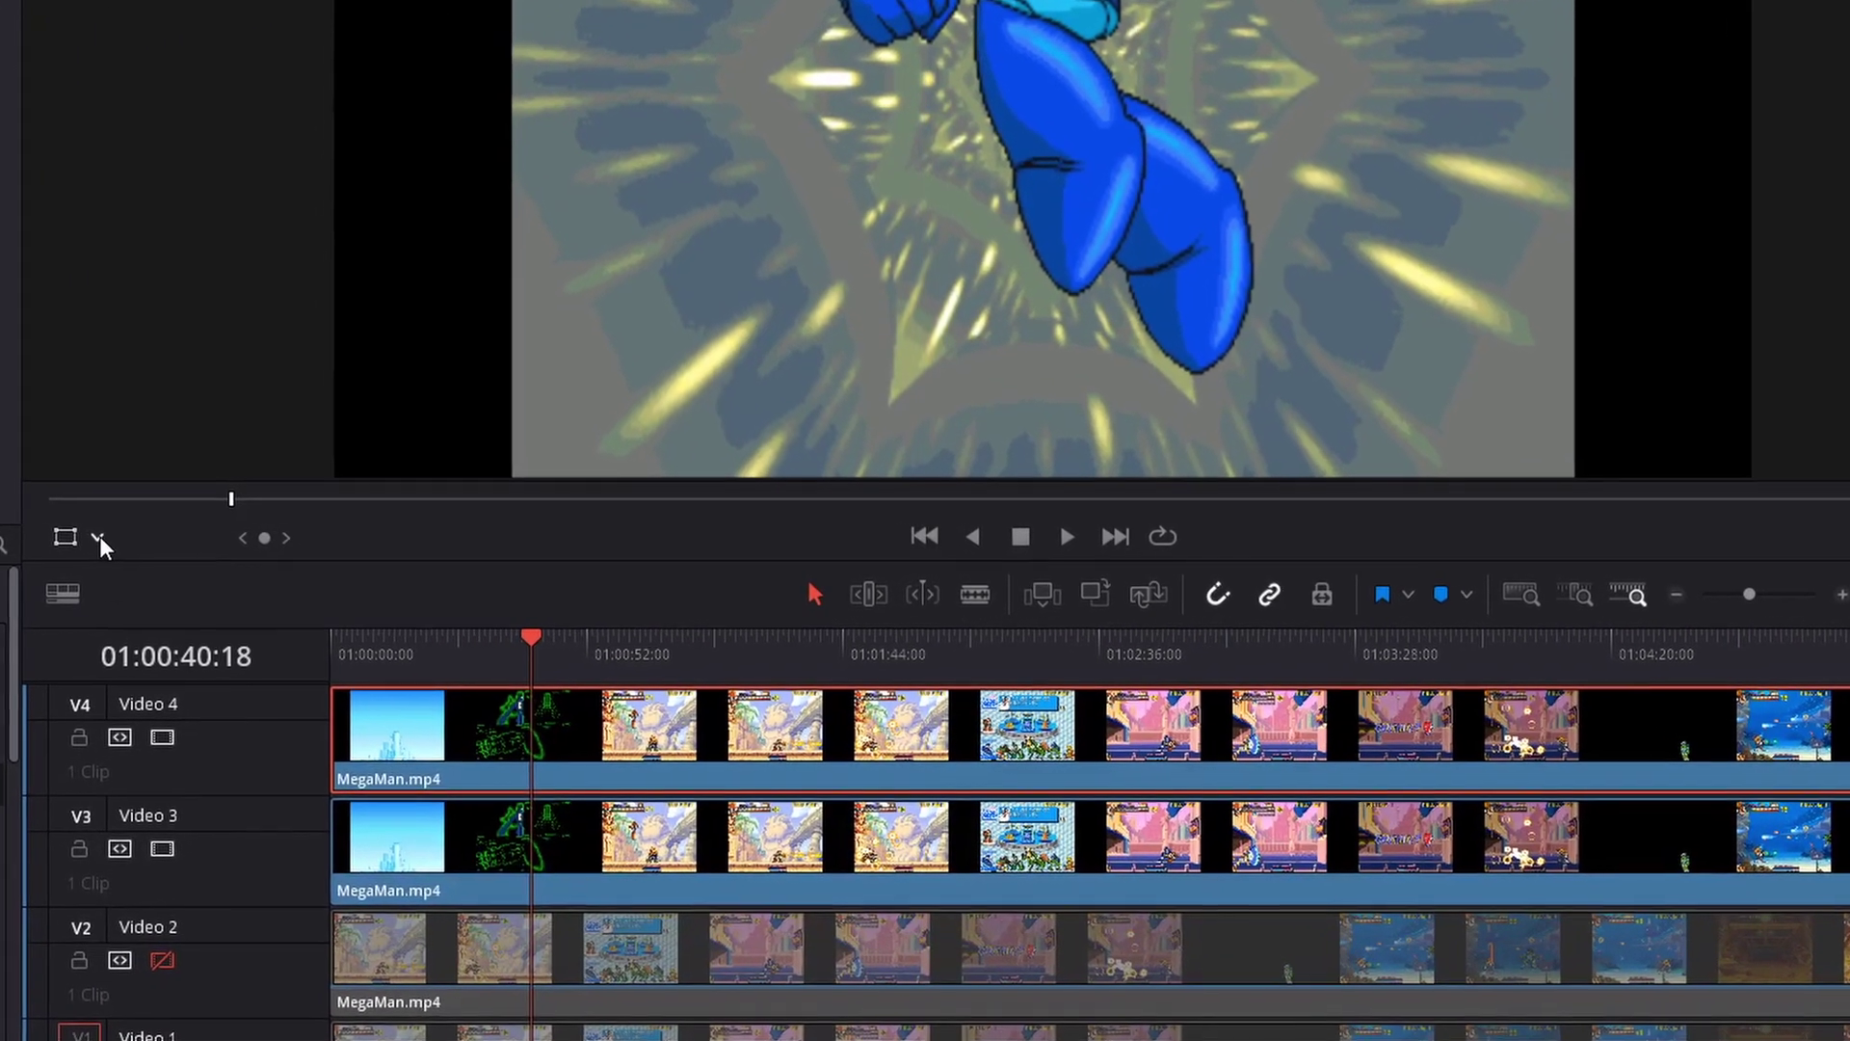
- Crop the Video 4 clip about 239 left and 239.8 right using the viewer's Crop overlay
left_click(96, 536)
left_click(105, 621)
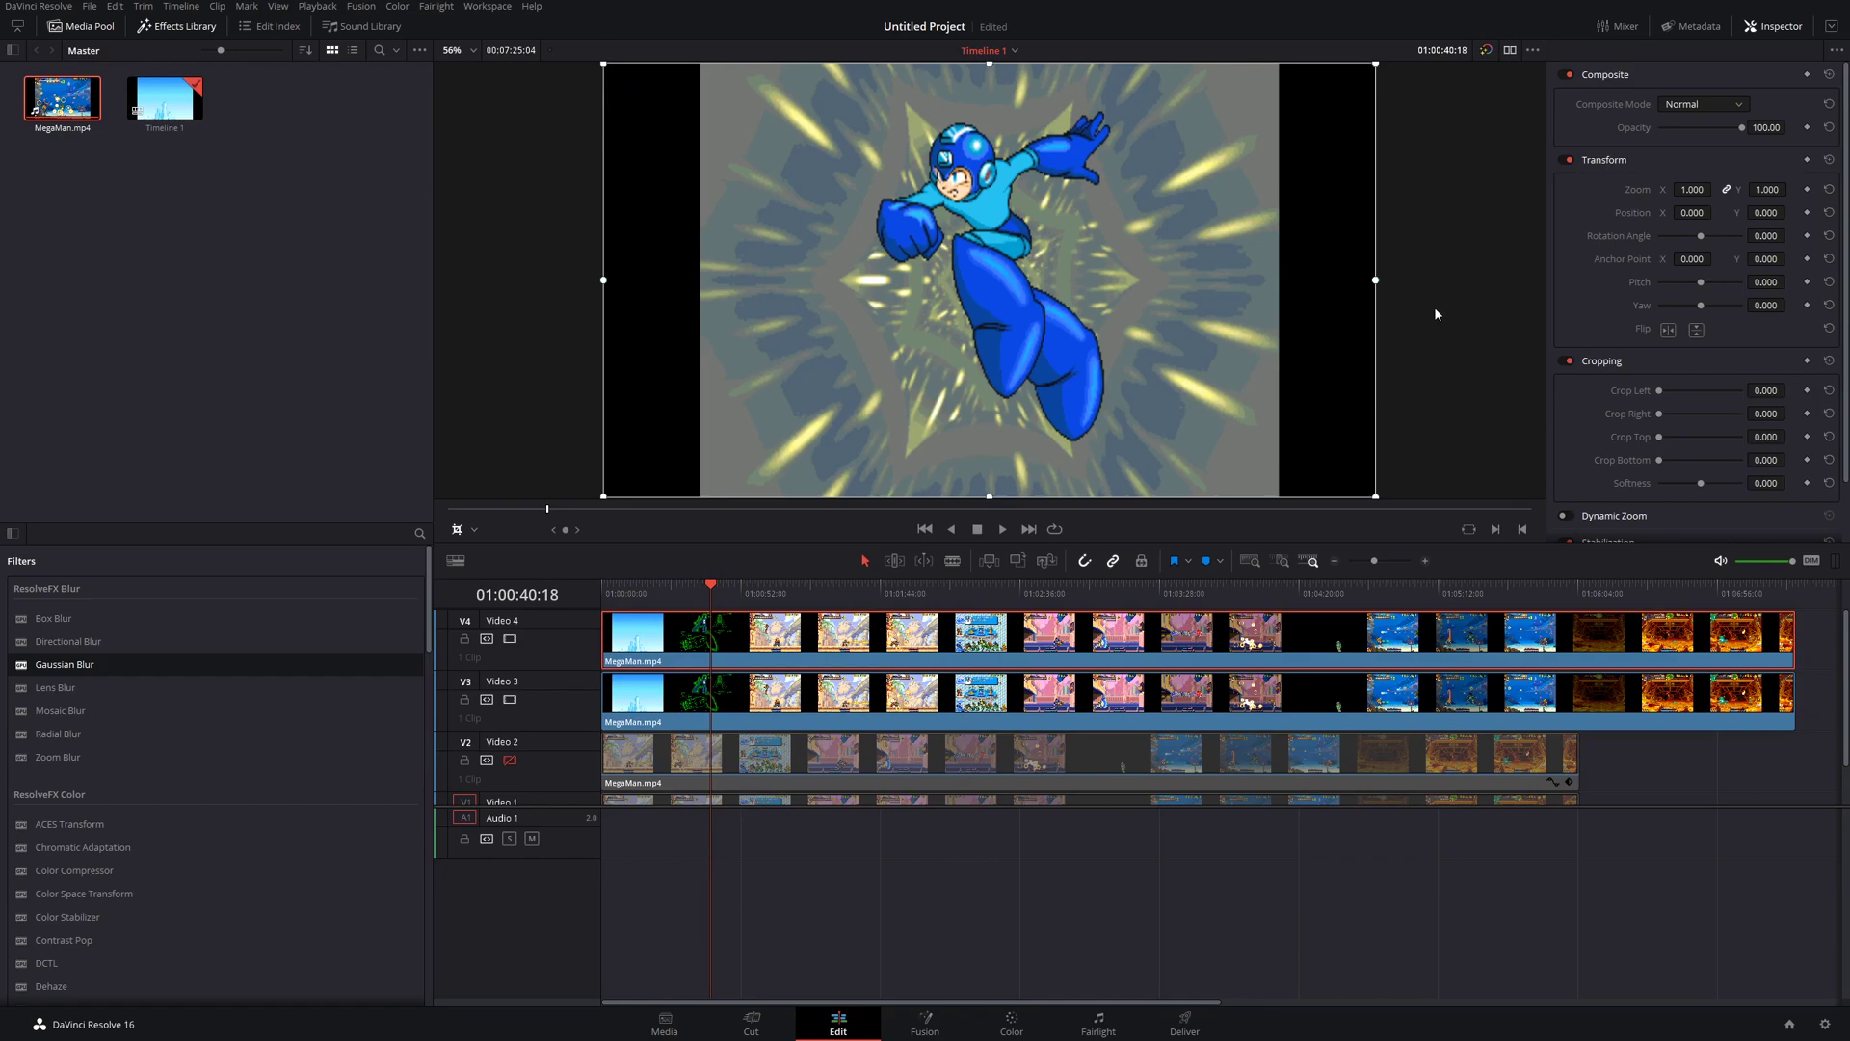
left_click_drag(605, 286, 702, 295)
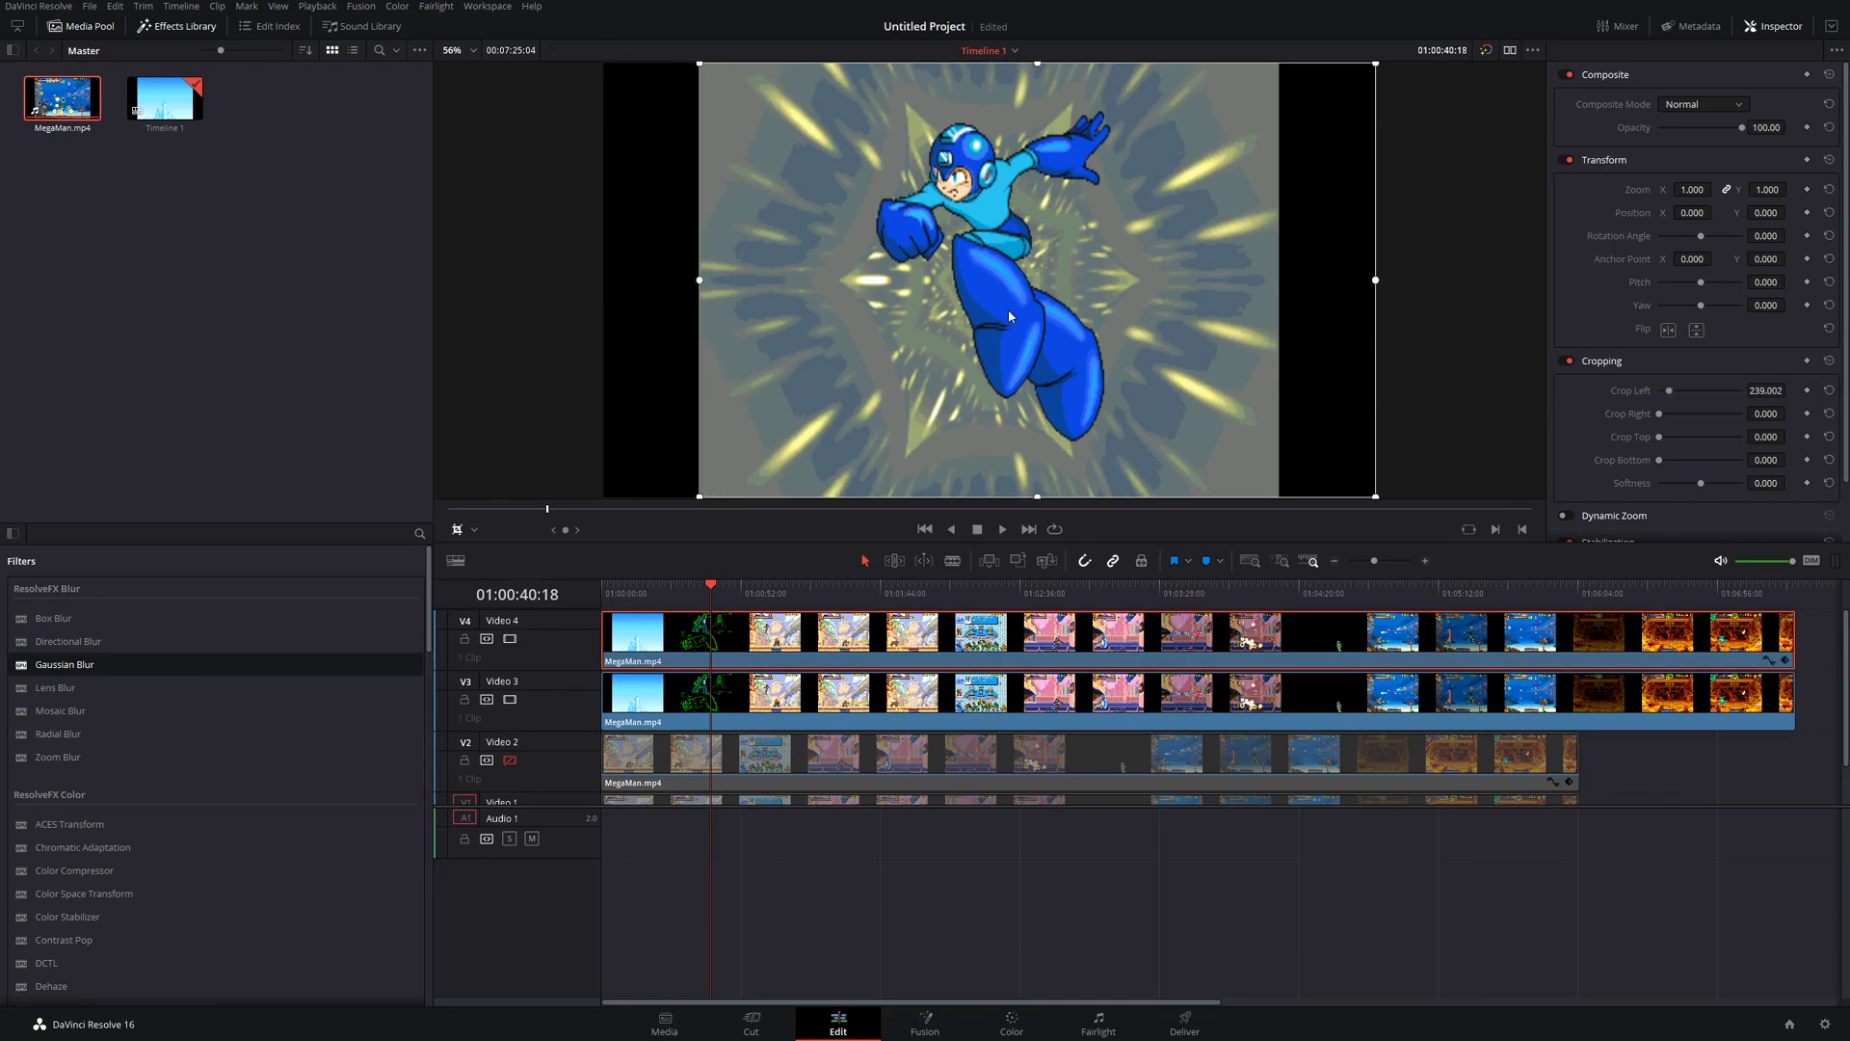
left_click_drag(1377, 282, 1281, 286)
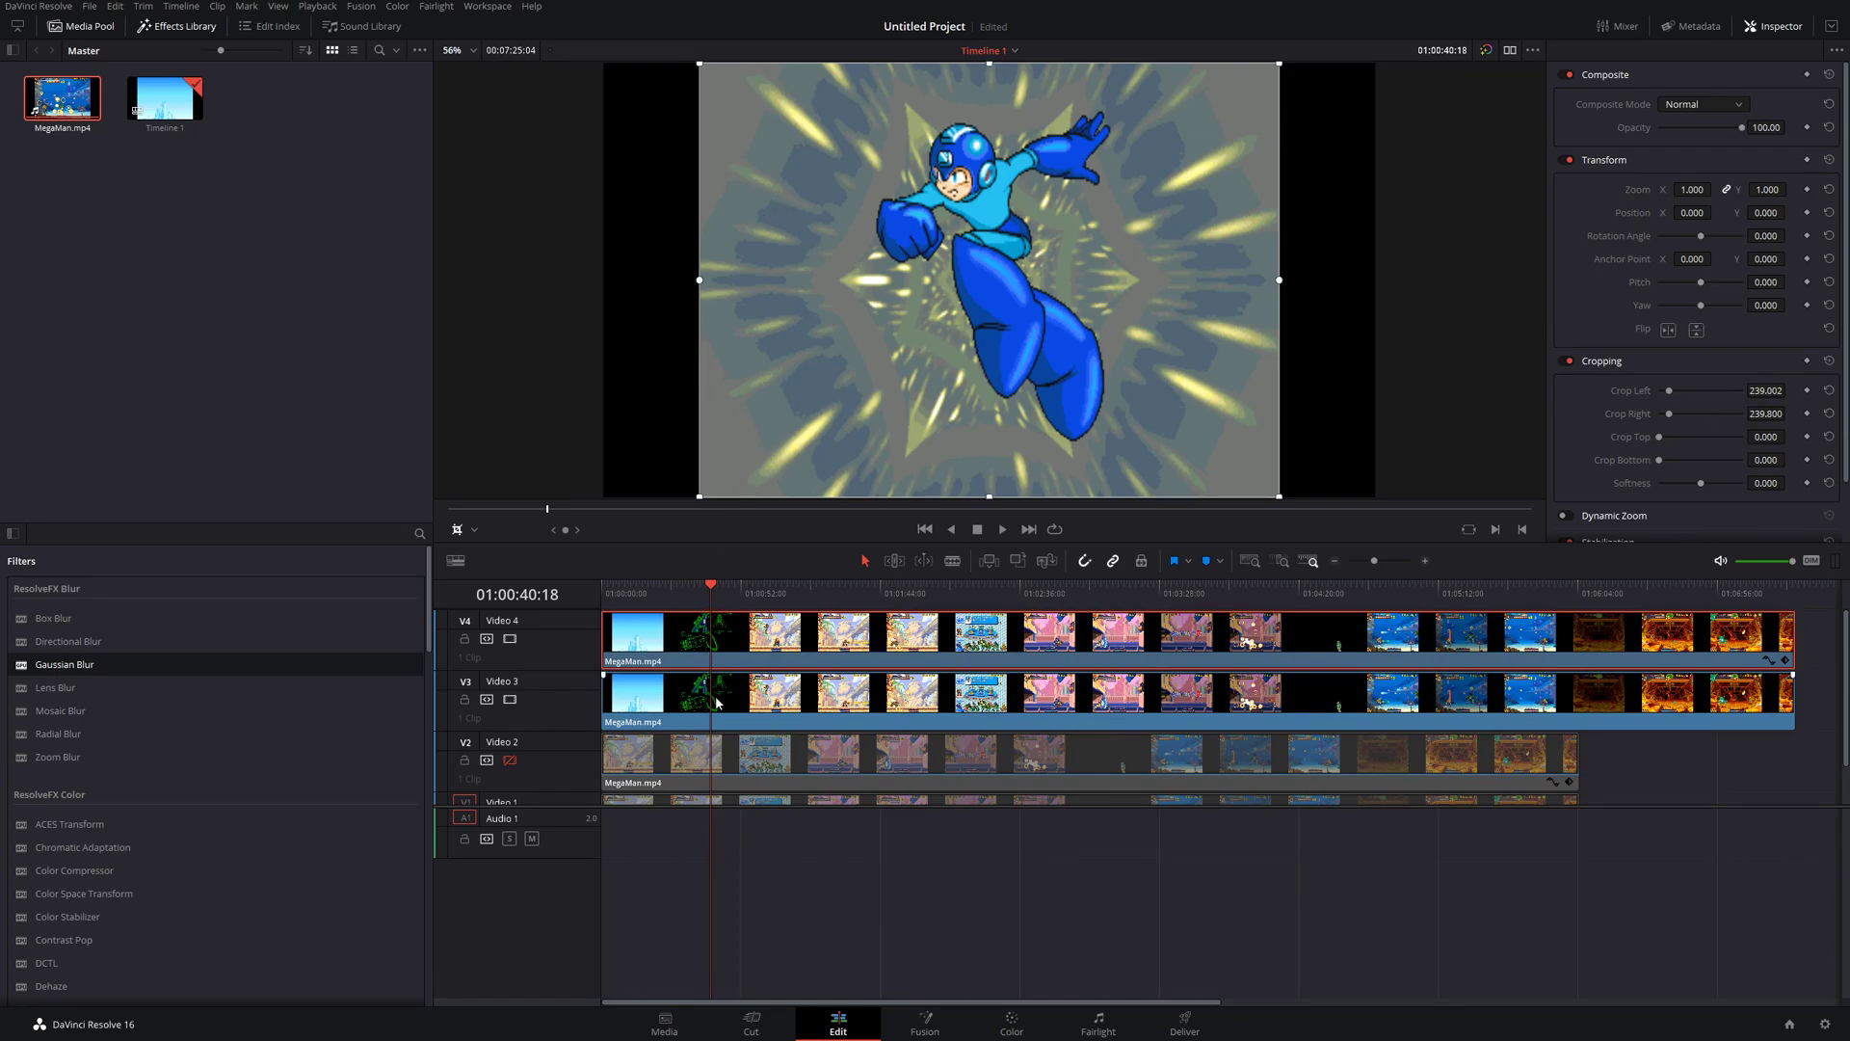
- Select the Video 3 clip and show its Transform handles with the viewer at 25%
left_click(750, 713)
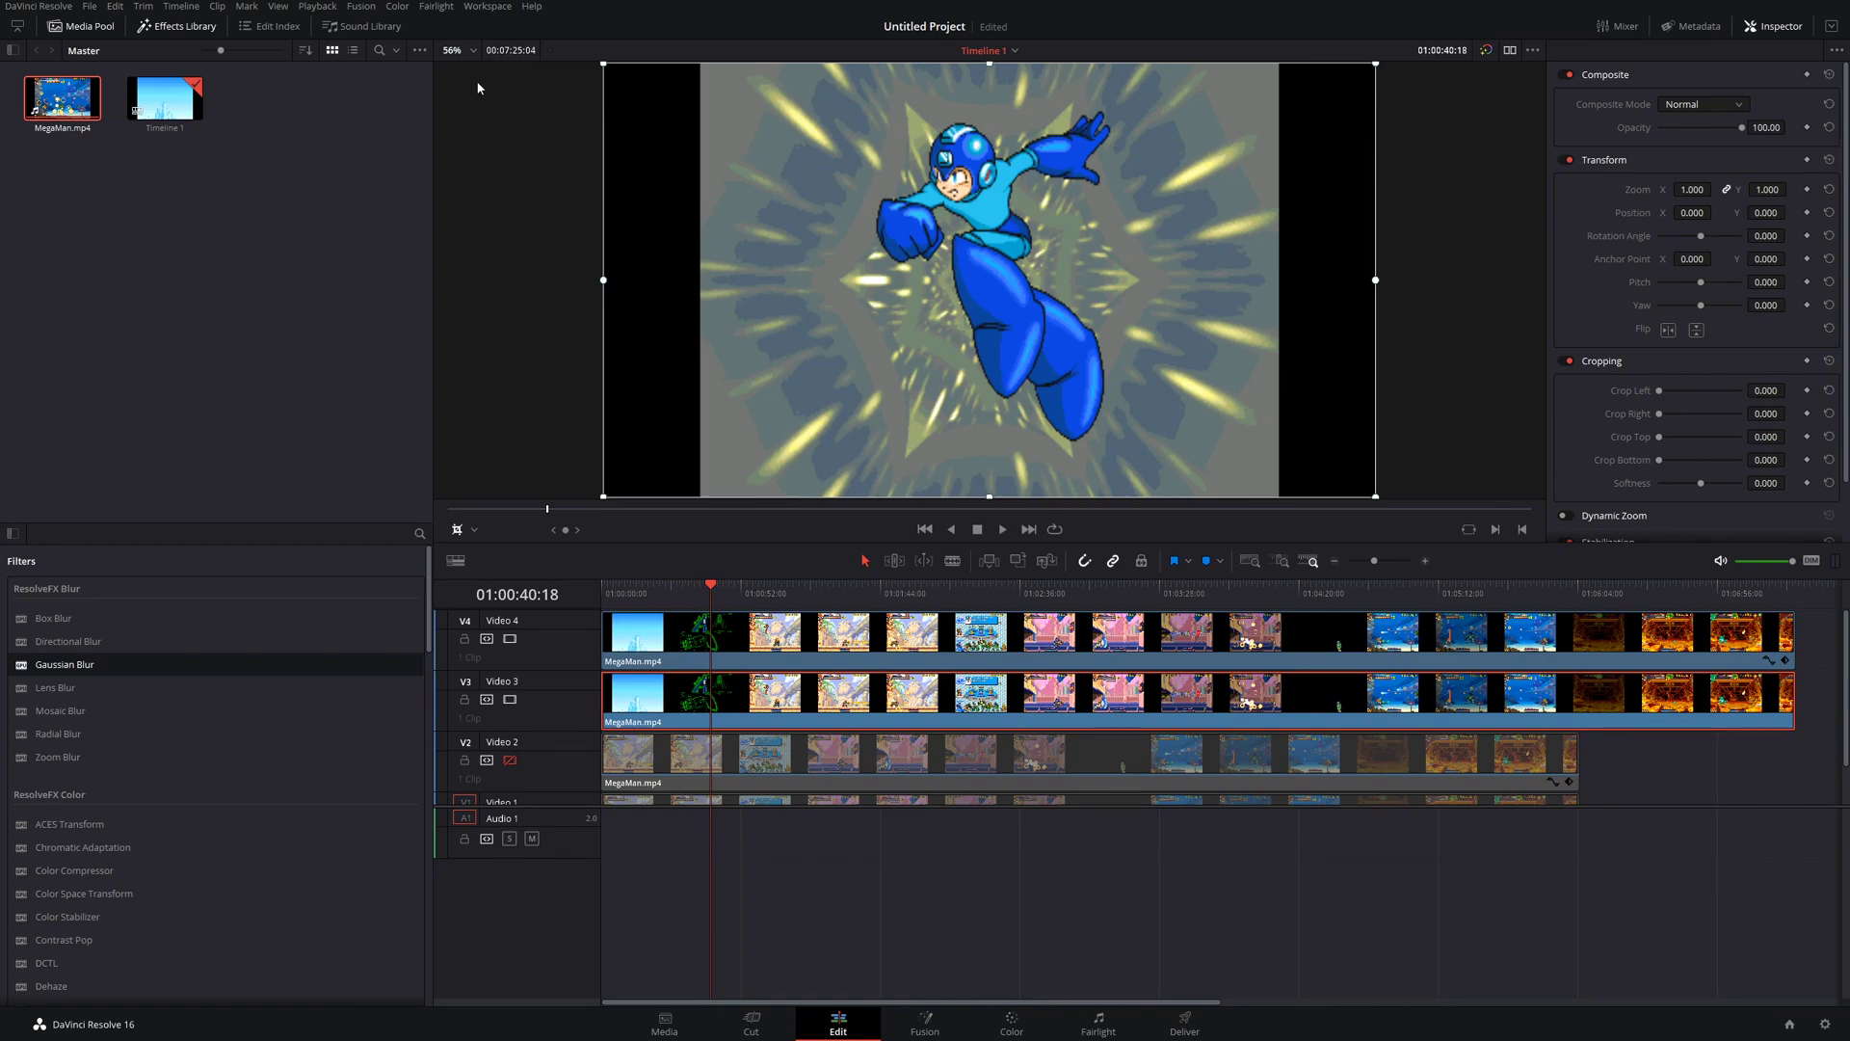
left_click(473, 53)
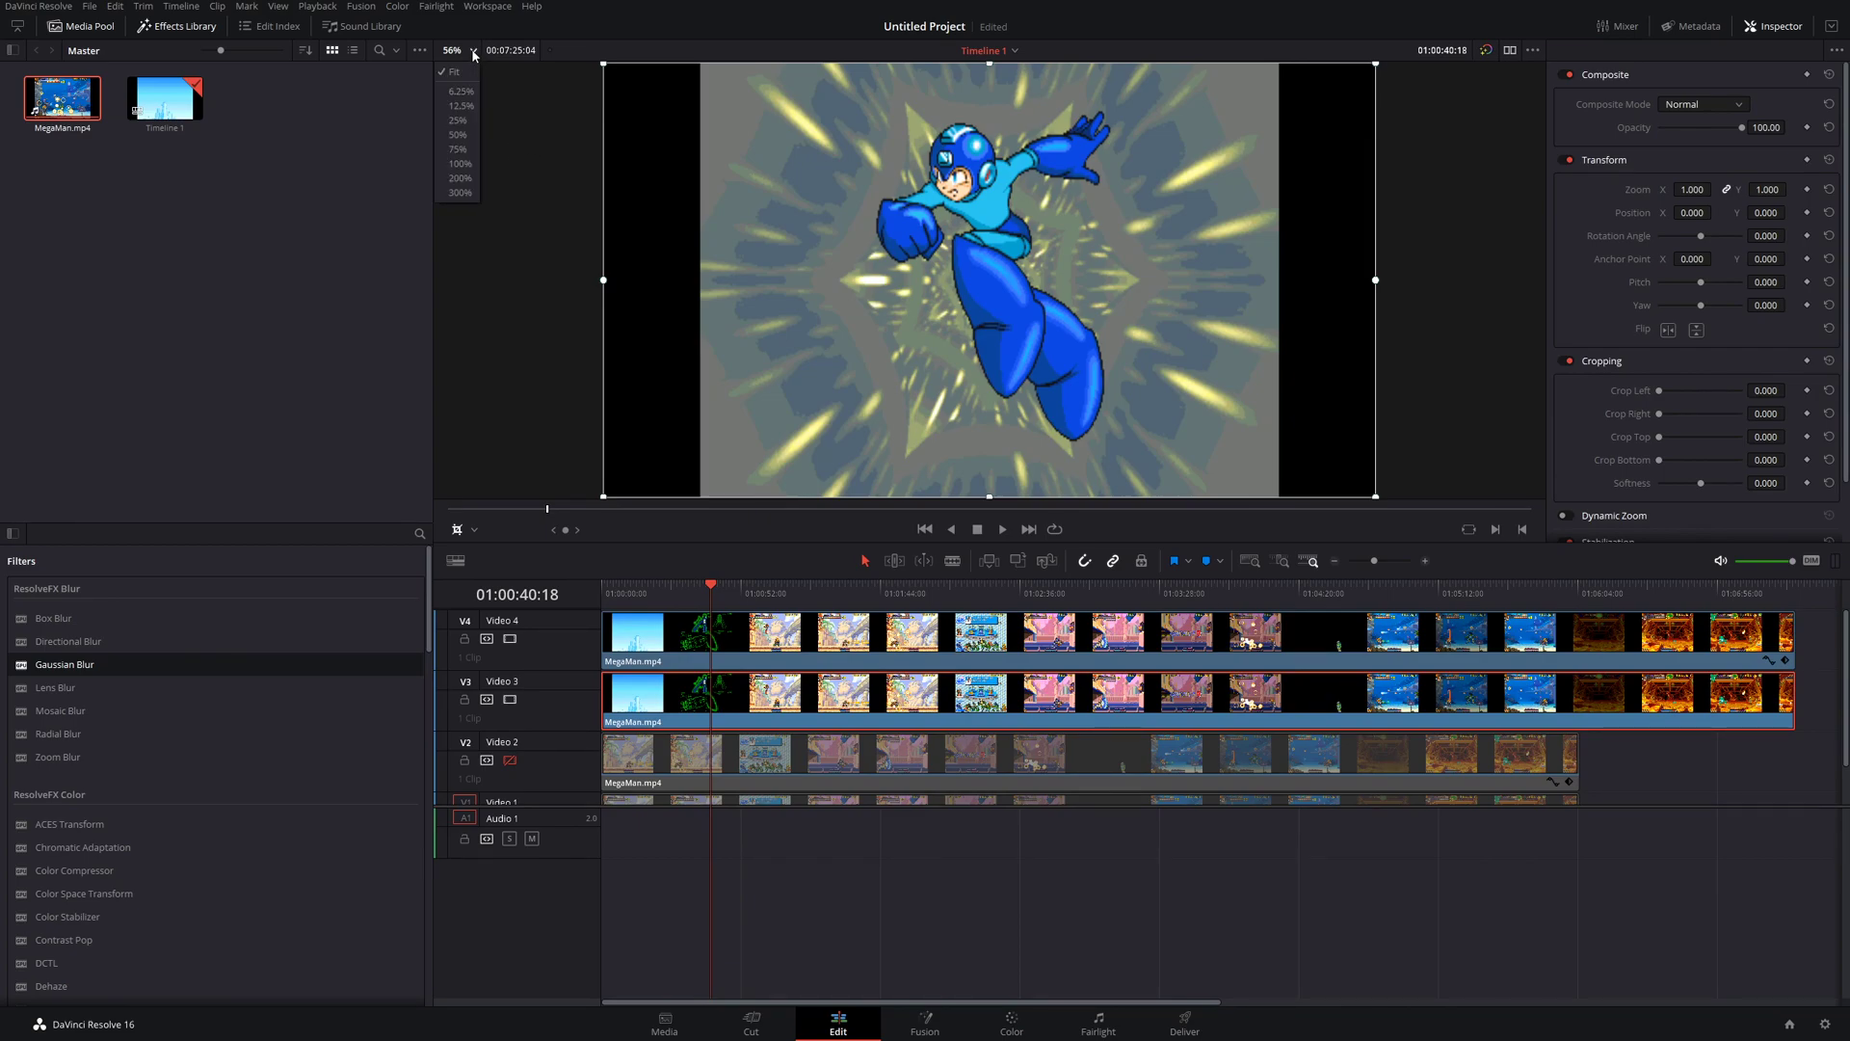
left_click(457, 121)
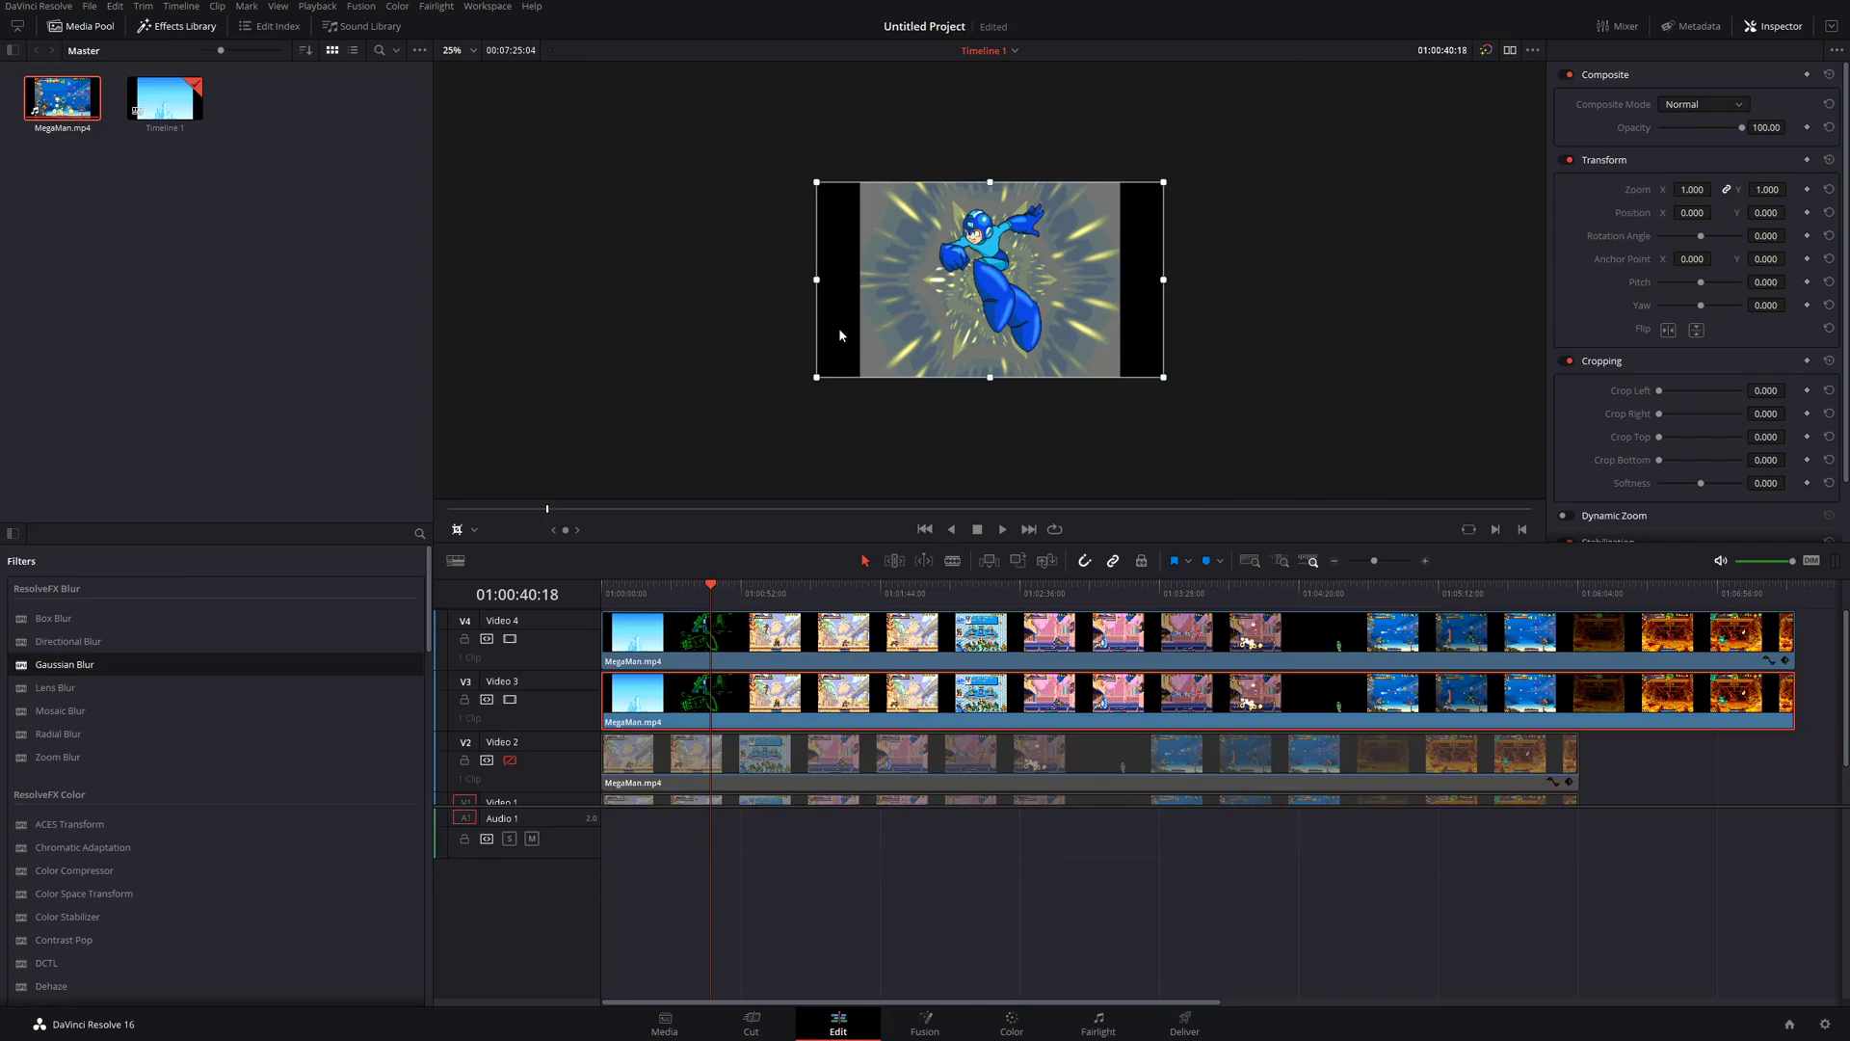
left_click(469, 529)
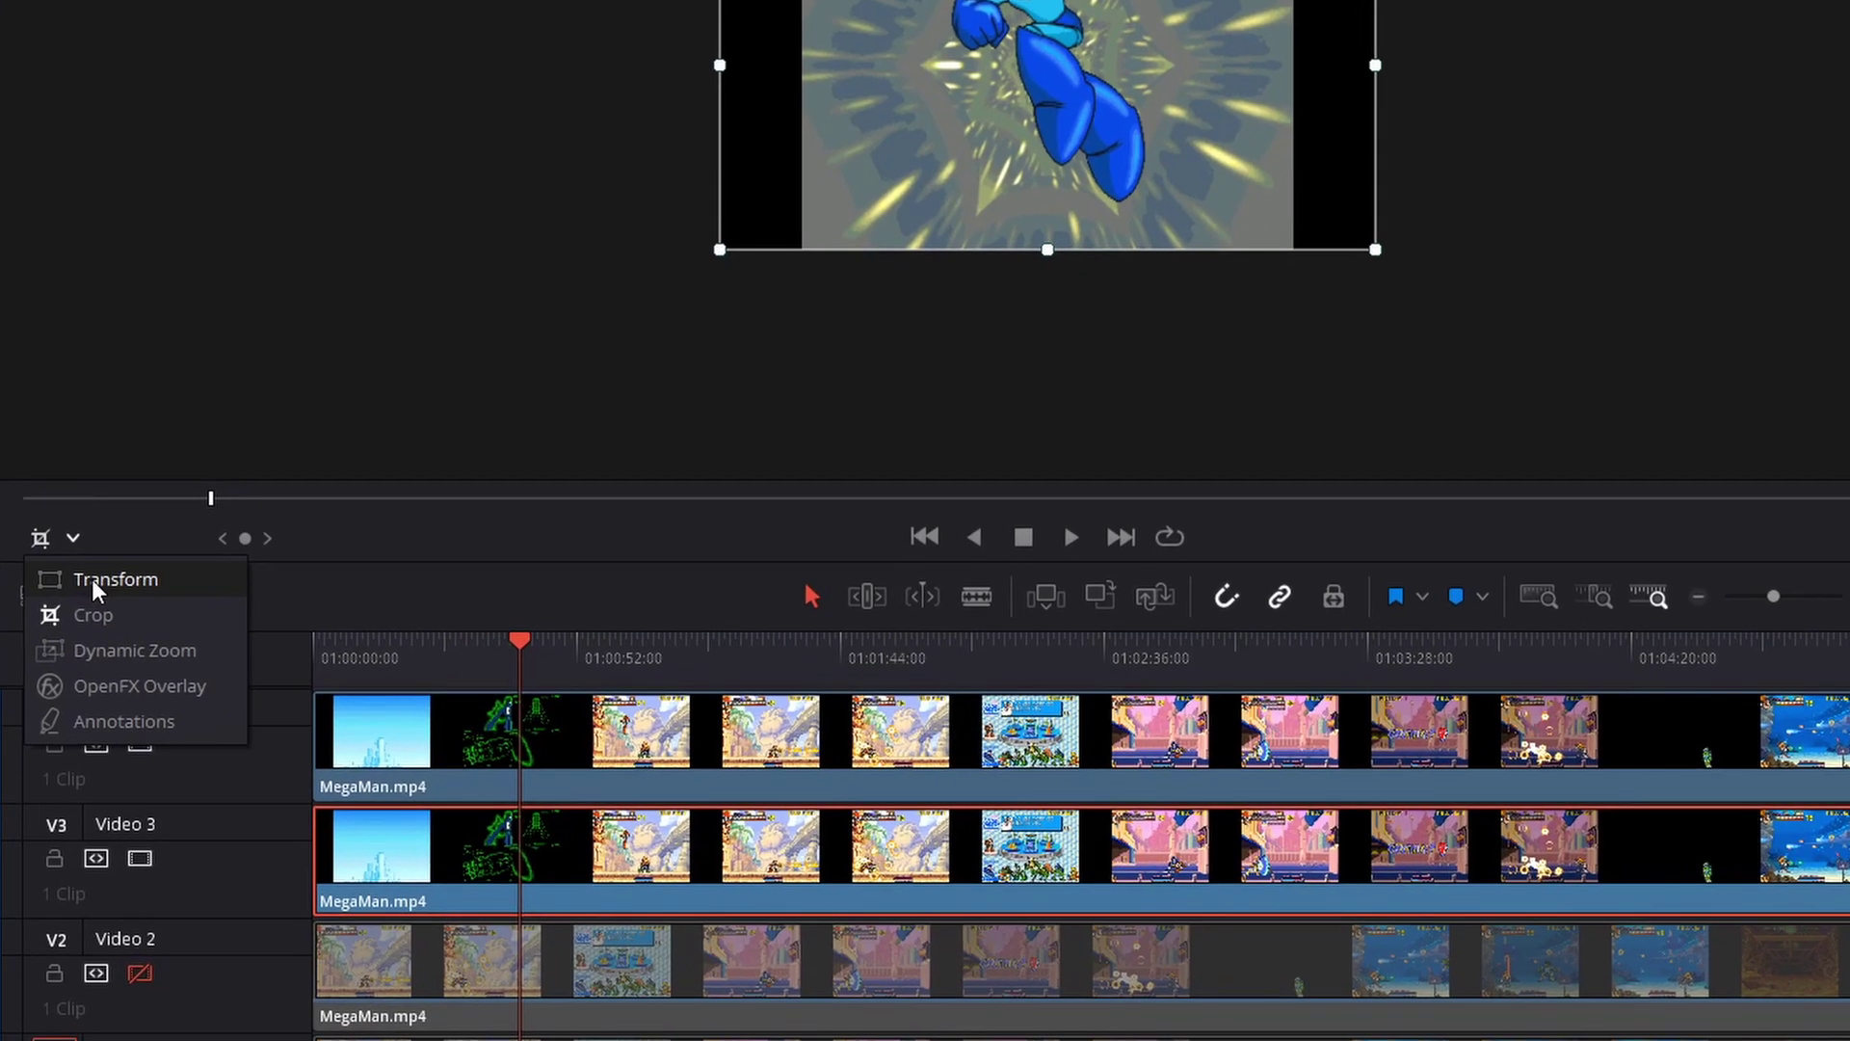
left_click(229, 576)
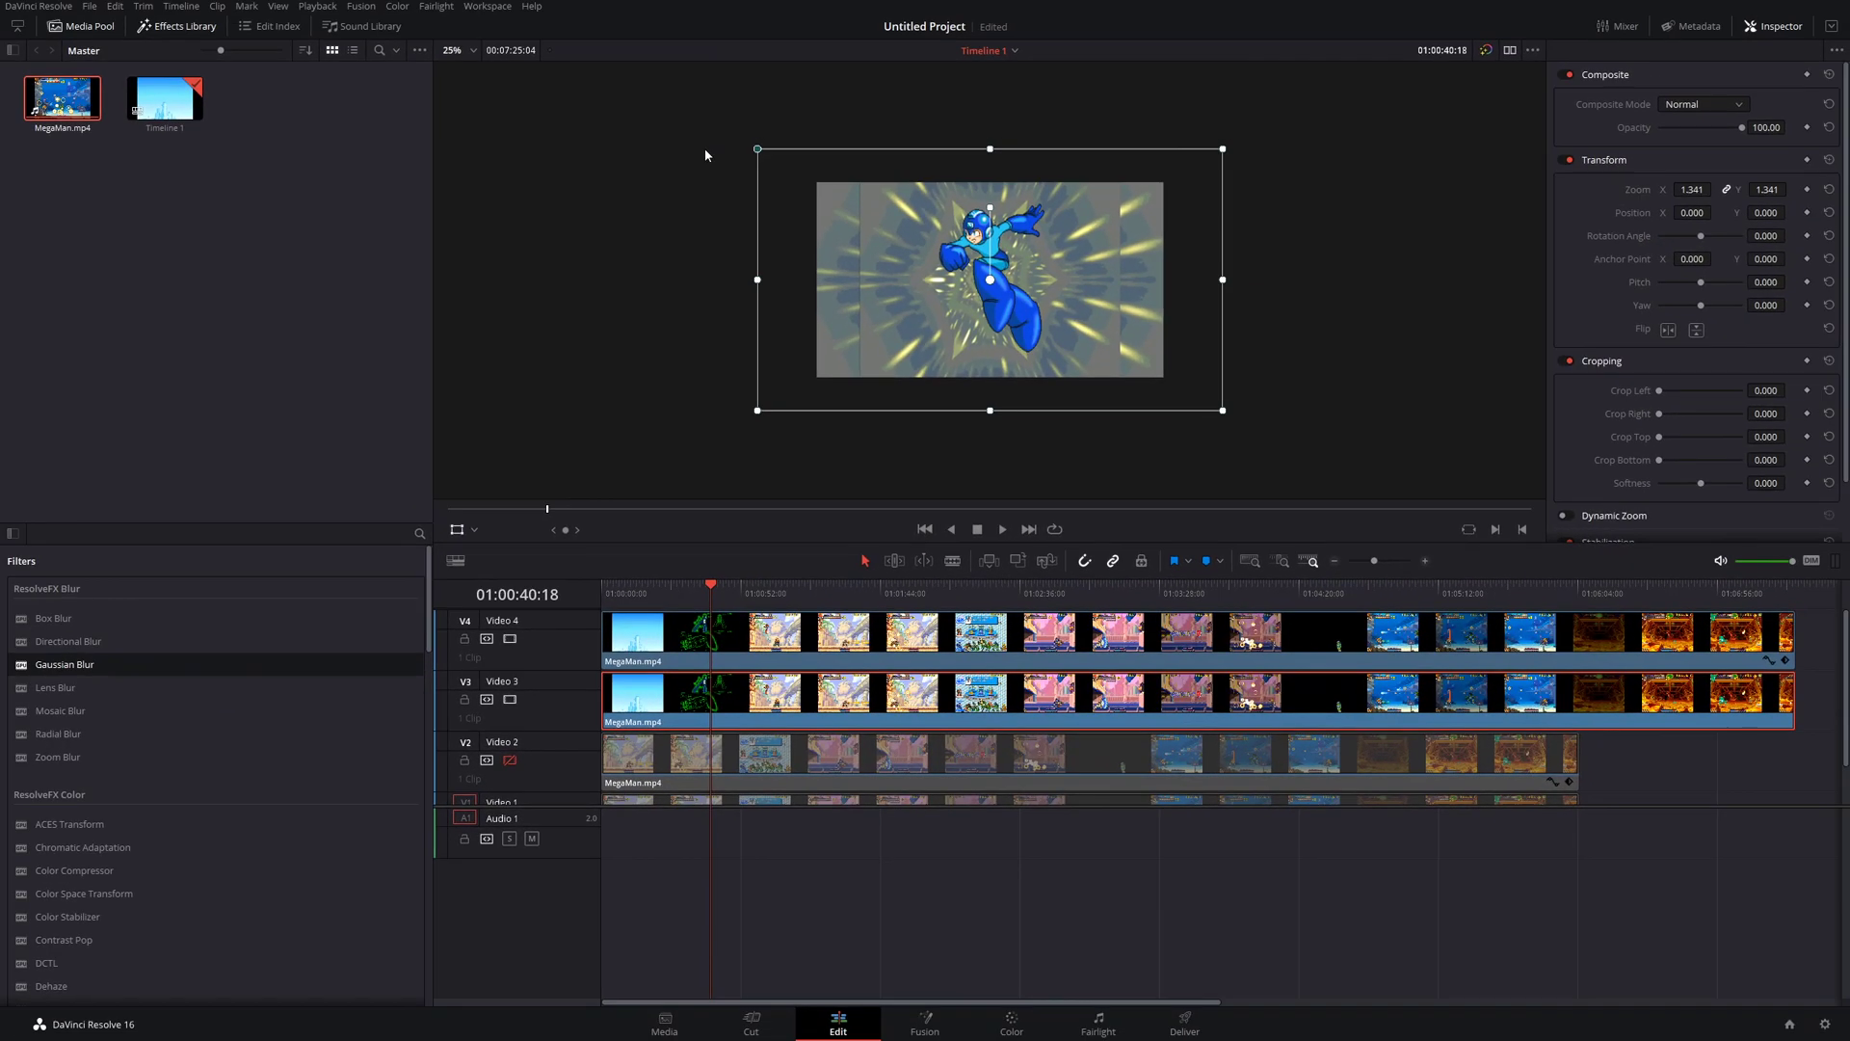
- Scale the Video 3 copy to zoom 1.719 at X -16, Y 184, with the viewer back at Fit
left_click_drag(610, 1, 553, 0)
left_click_drag(665, 134, 633, 110)
mouse_move(1228, 243)
left_mouse_down()
mouse_move(1230, 298)
mouse_move(1227, 210)
left_mouse_up()
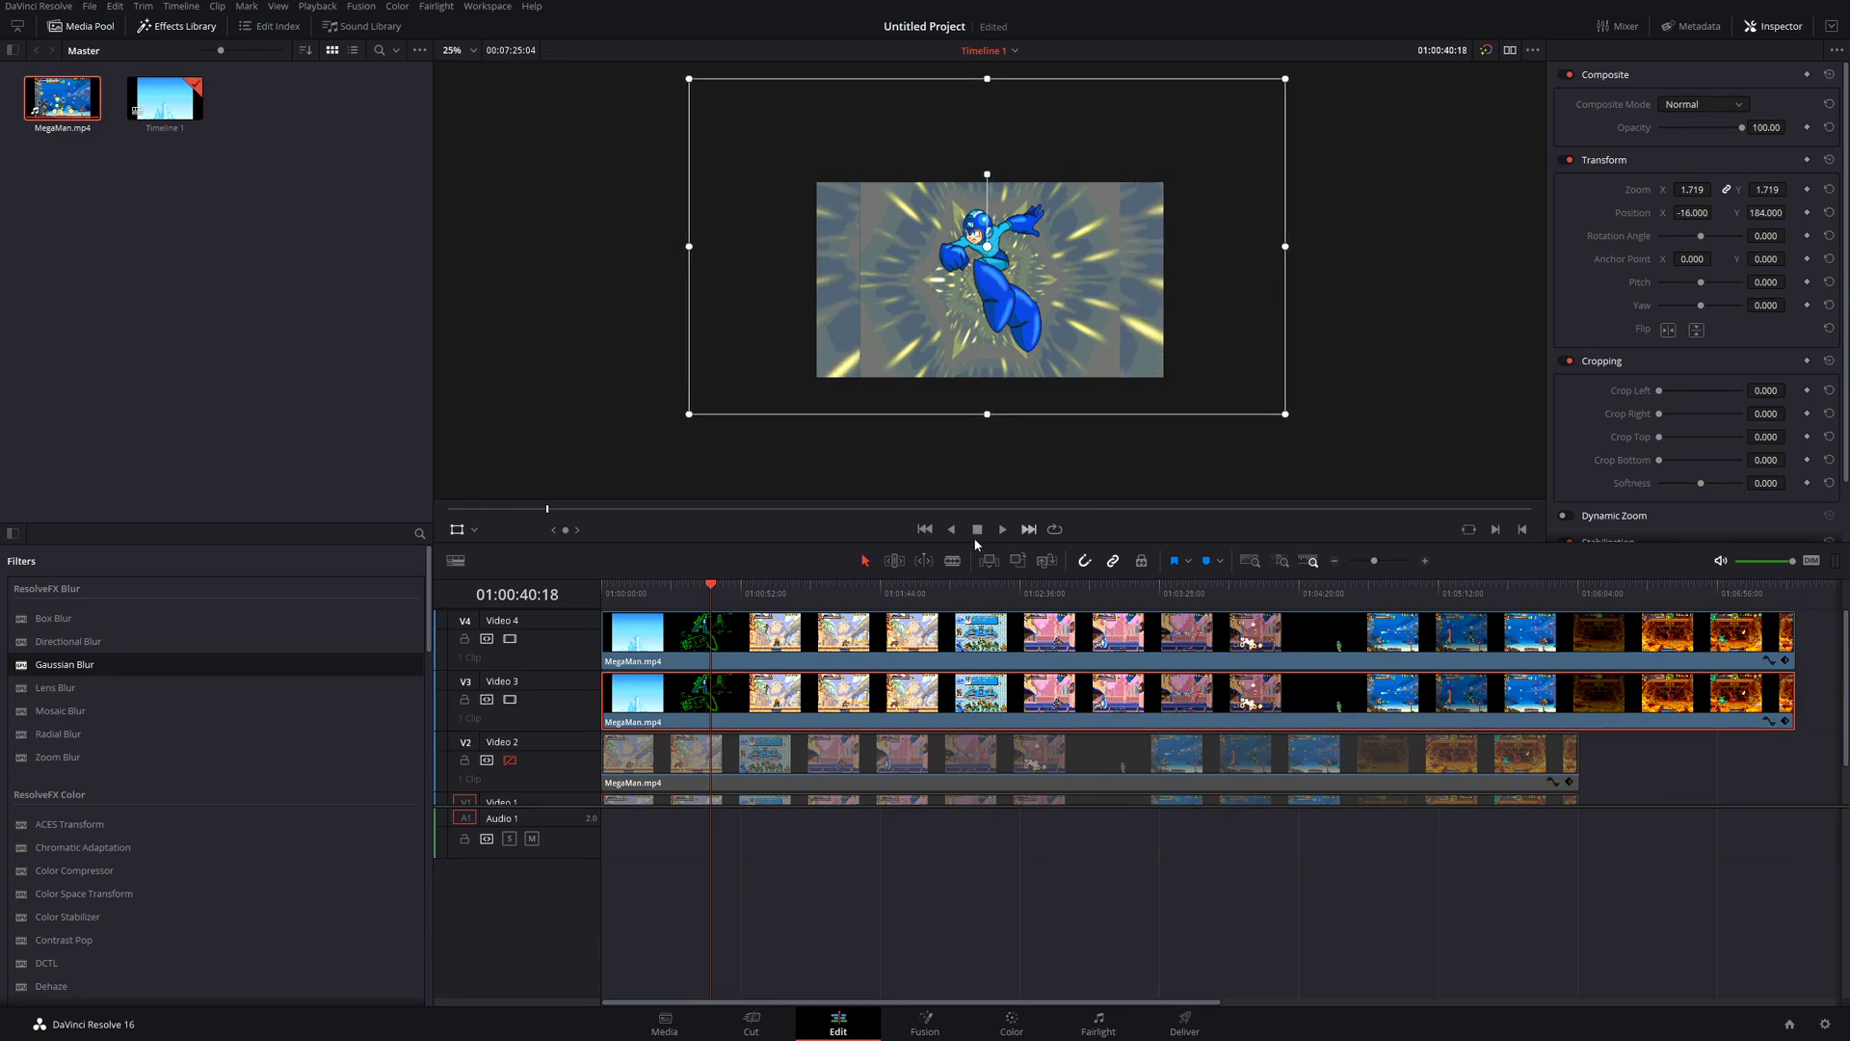
left_click(474, 52)
left_click(466, 84)
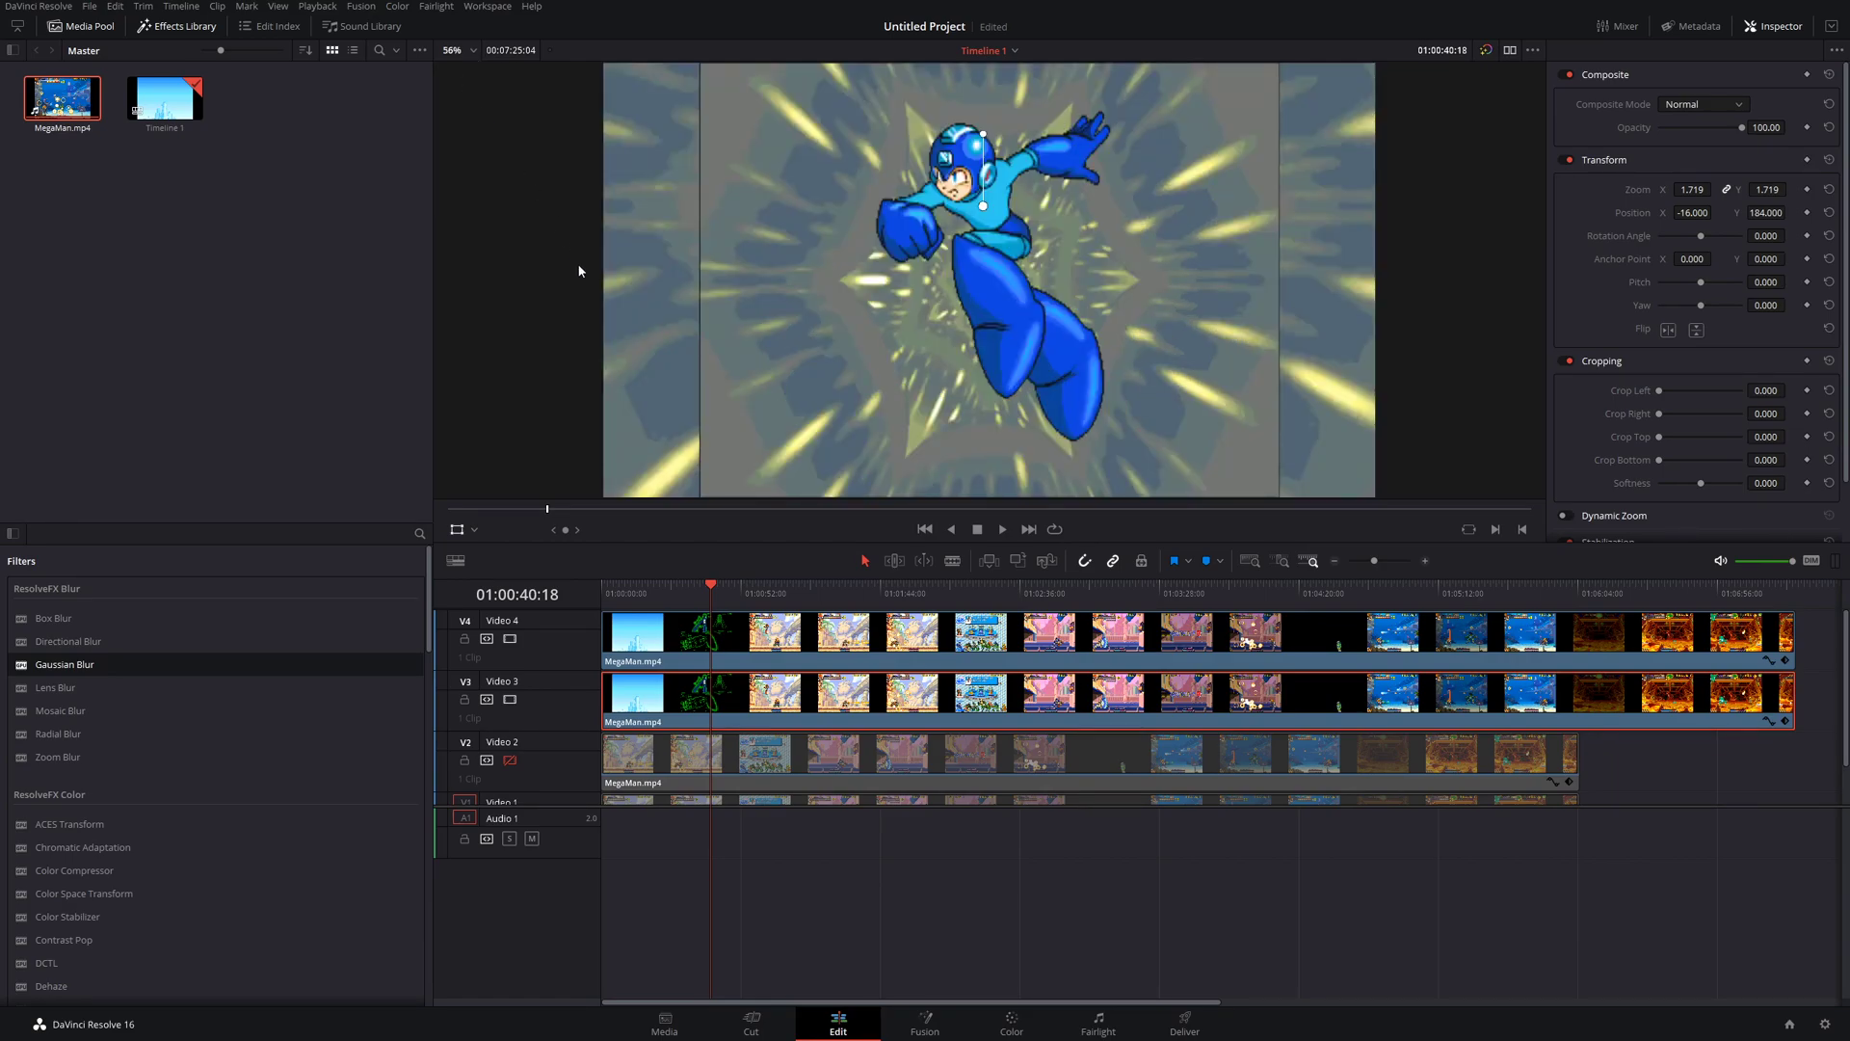
left_click(457, 531)
- Preview the edit from the start and park the playhead on the Mega Man 2 title screen
key("Home")
key("Down")
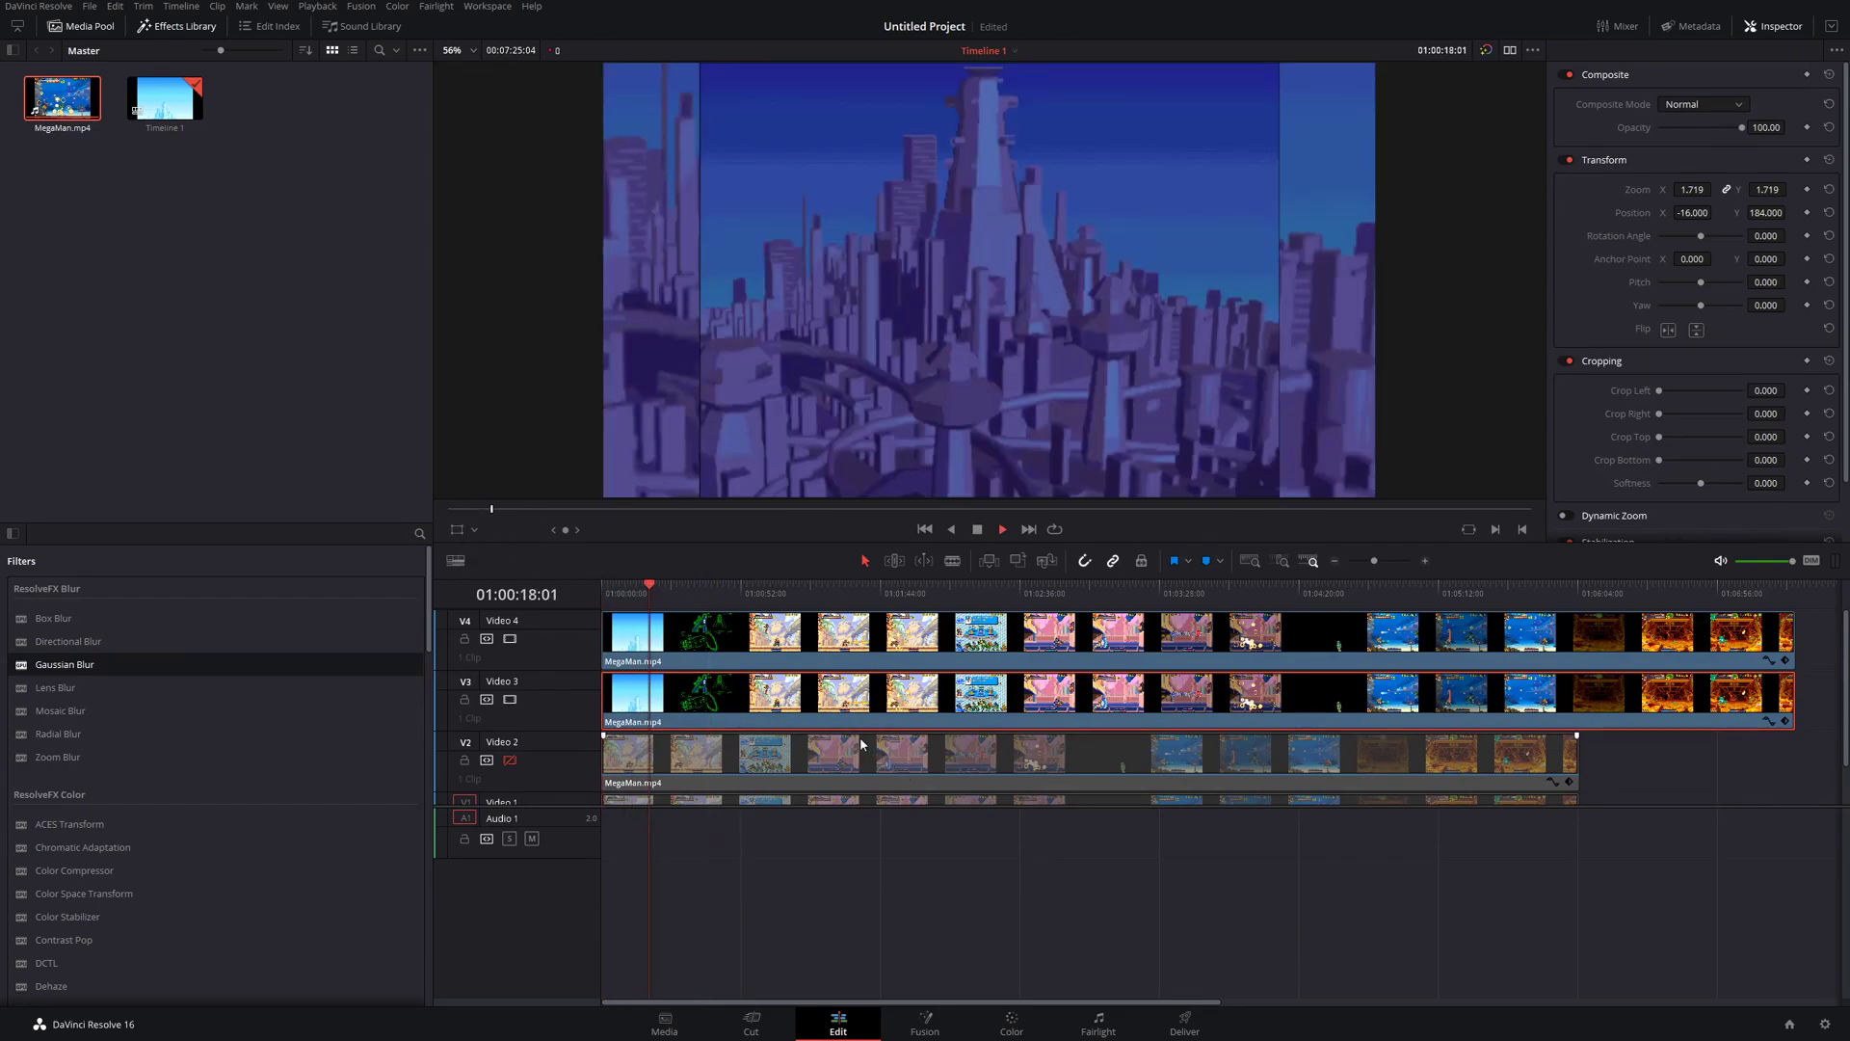
left_click(675, 593)
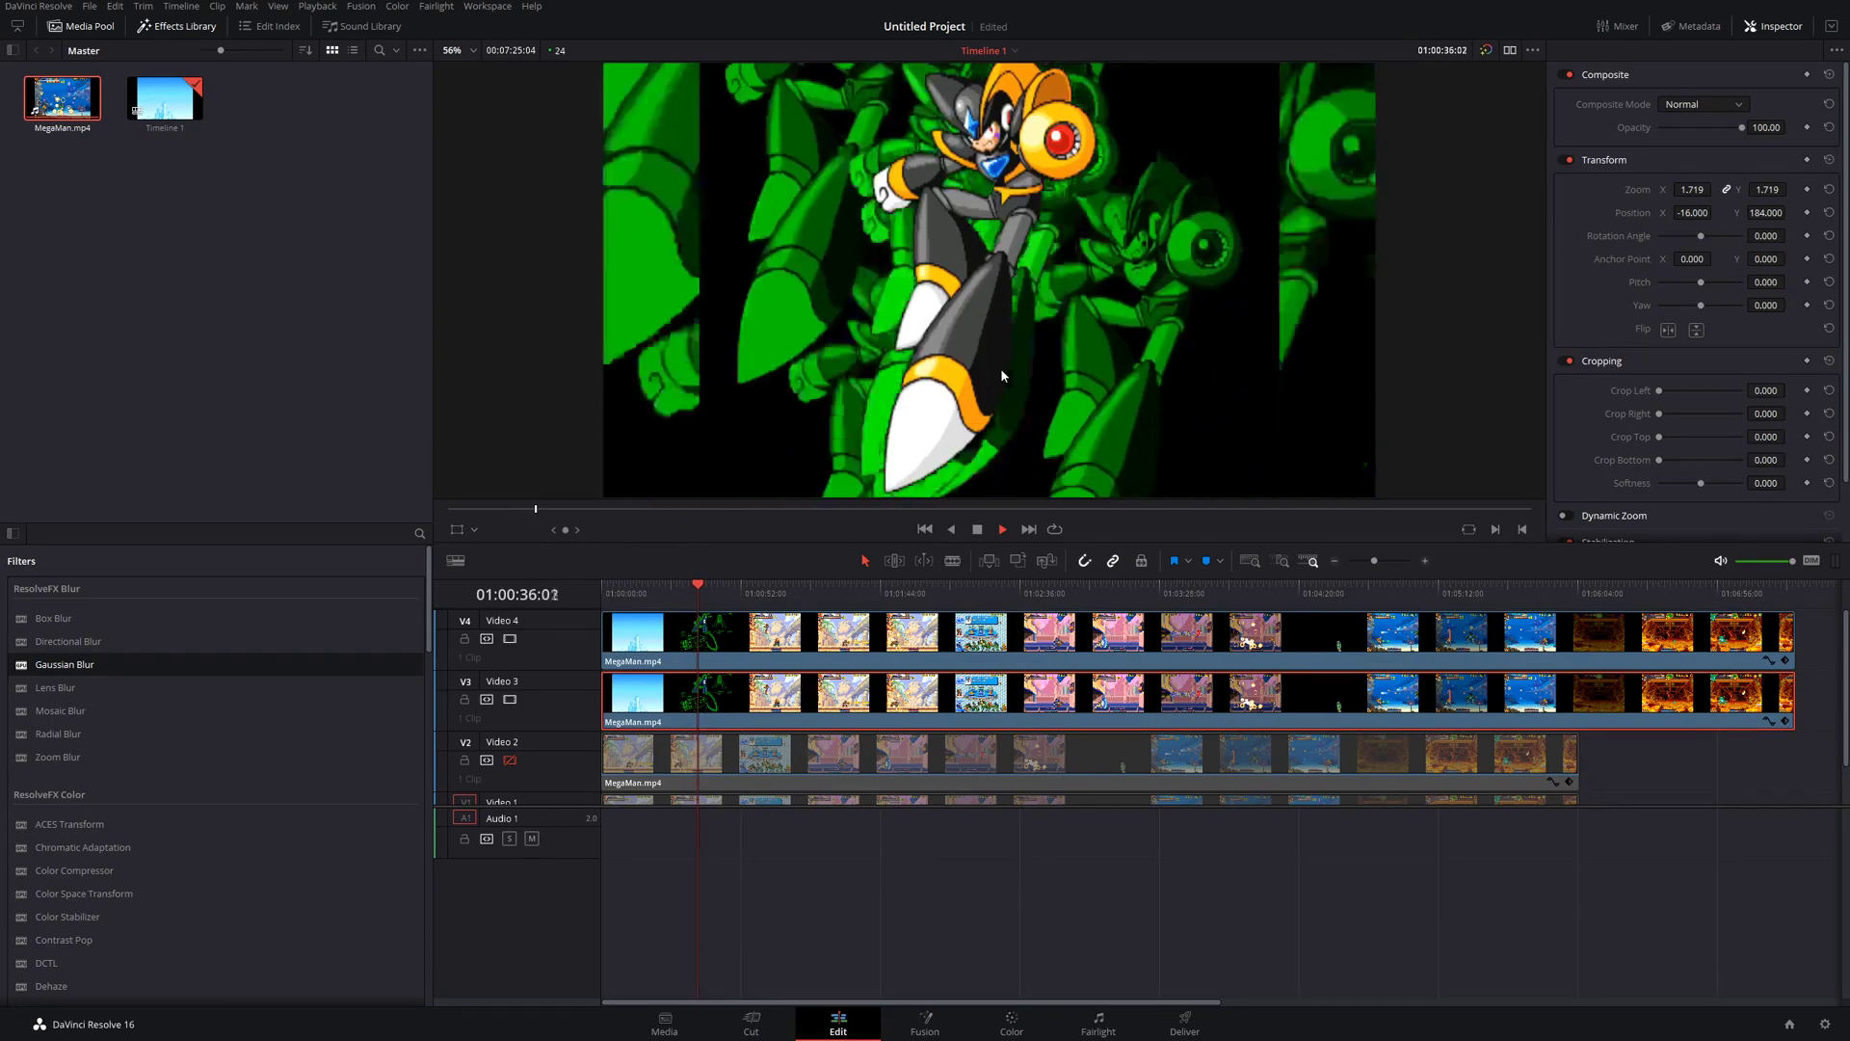
key("space")
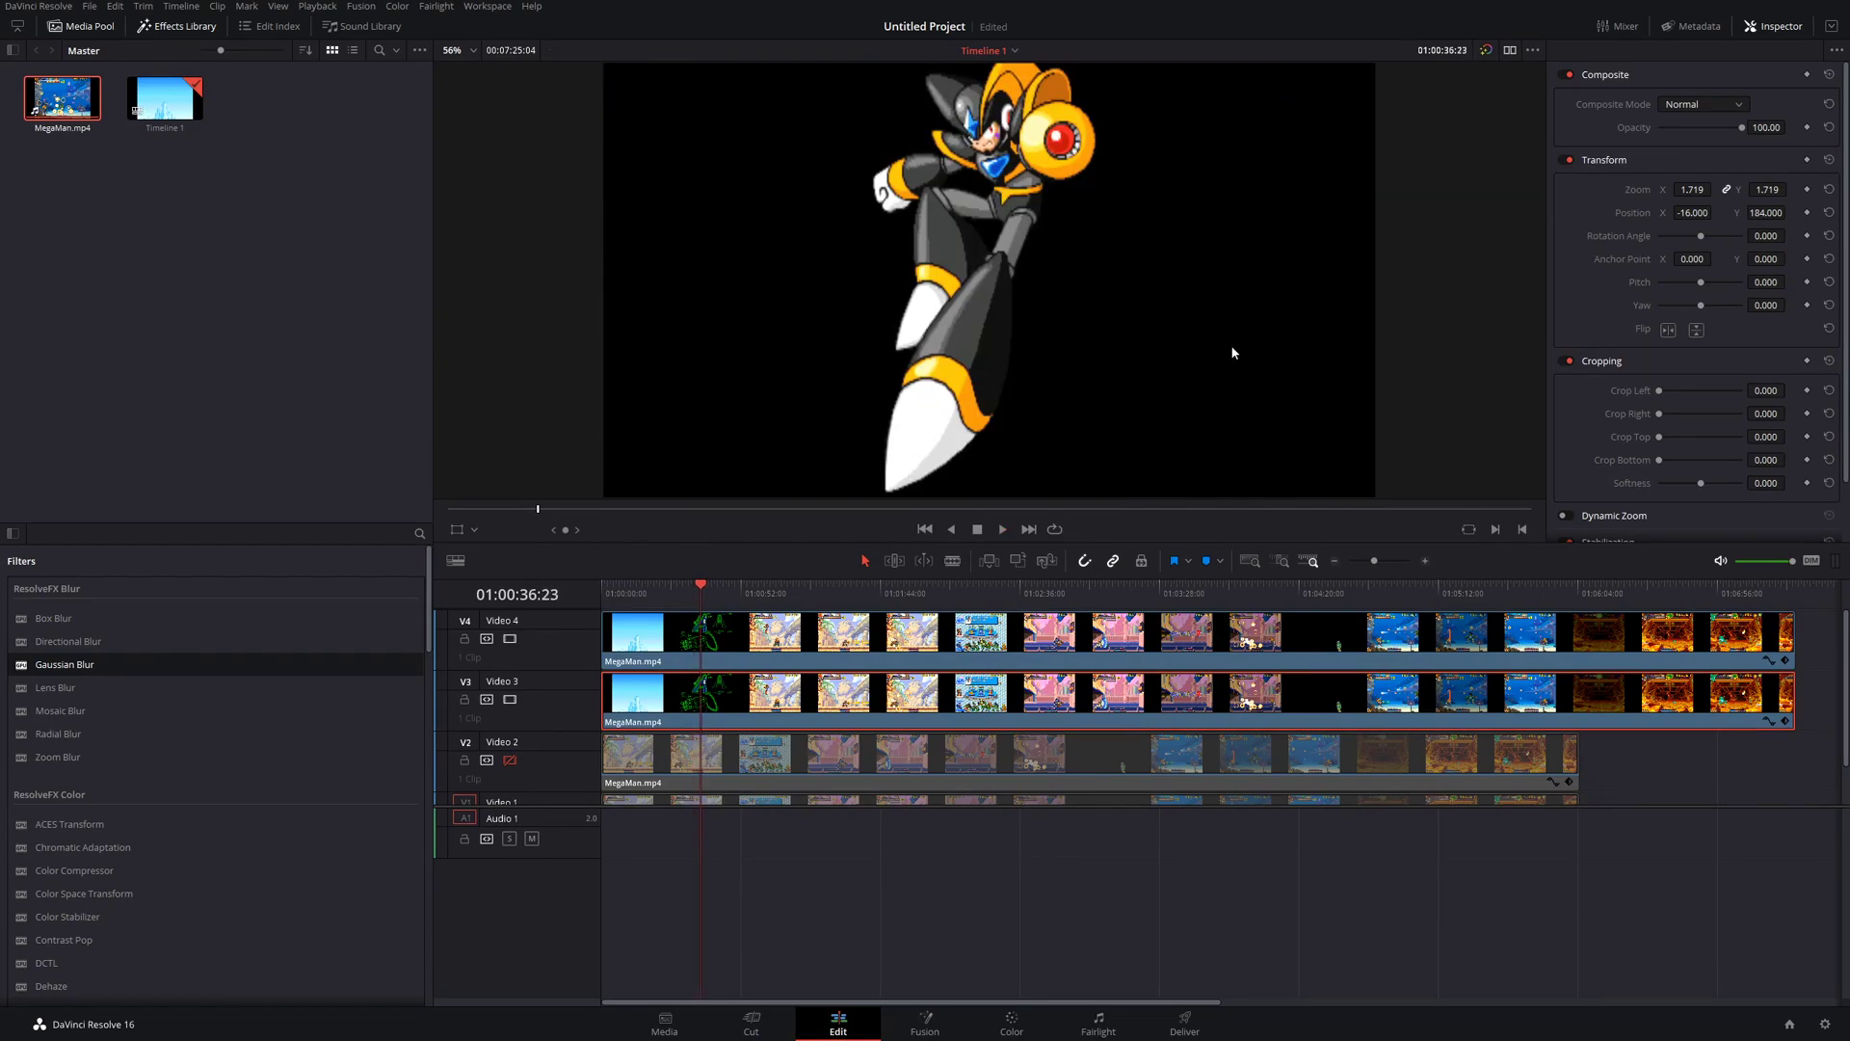
left_click(720, 591)
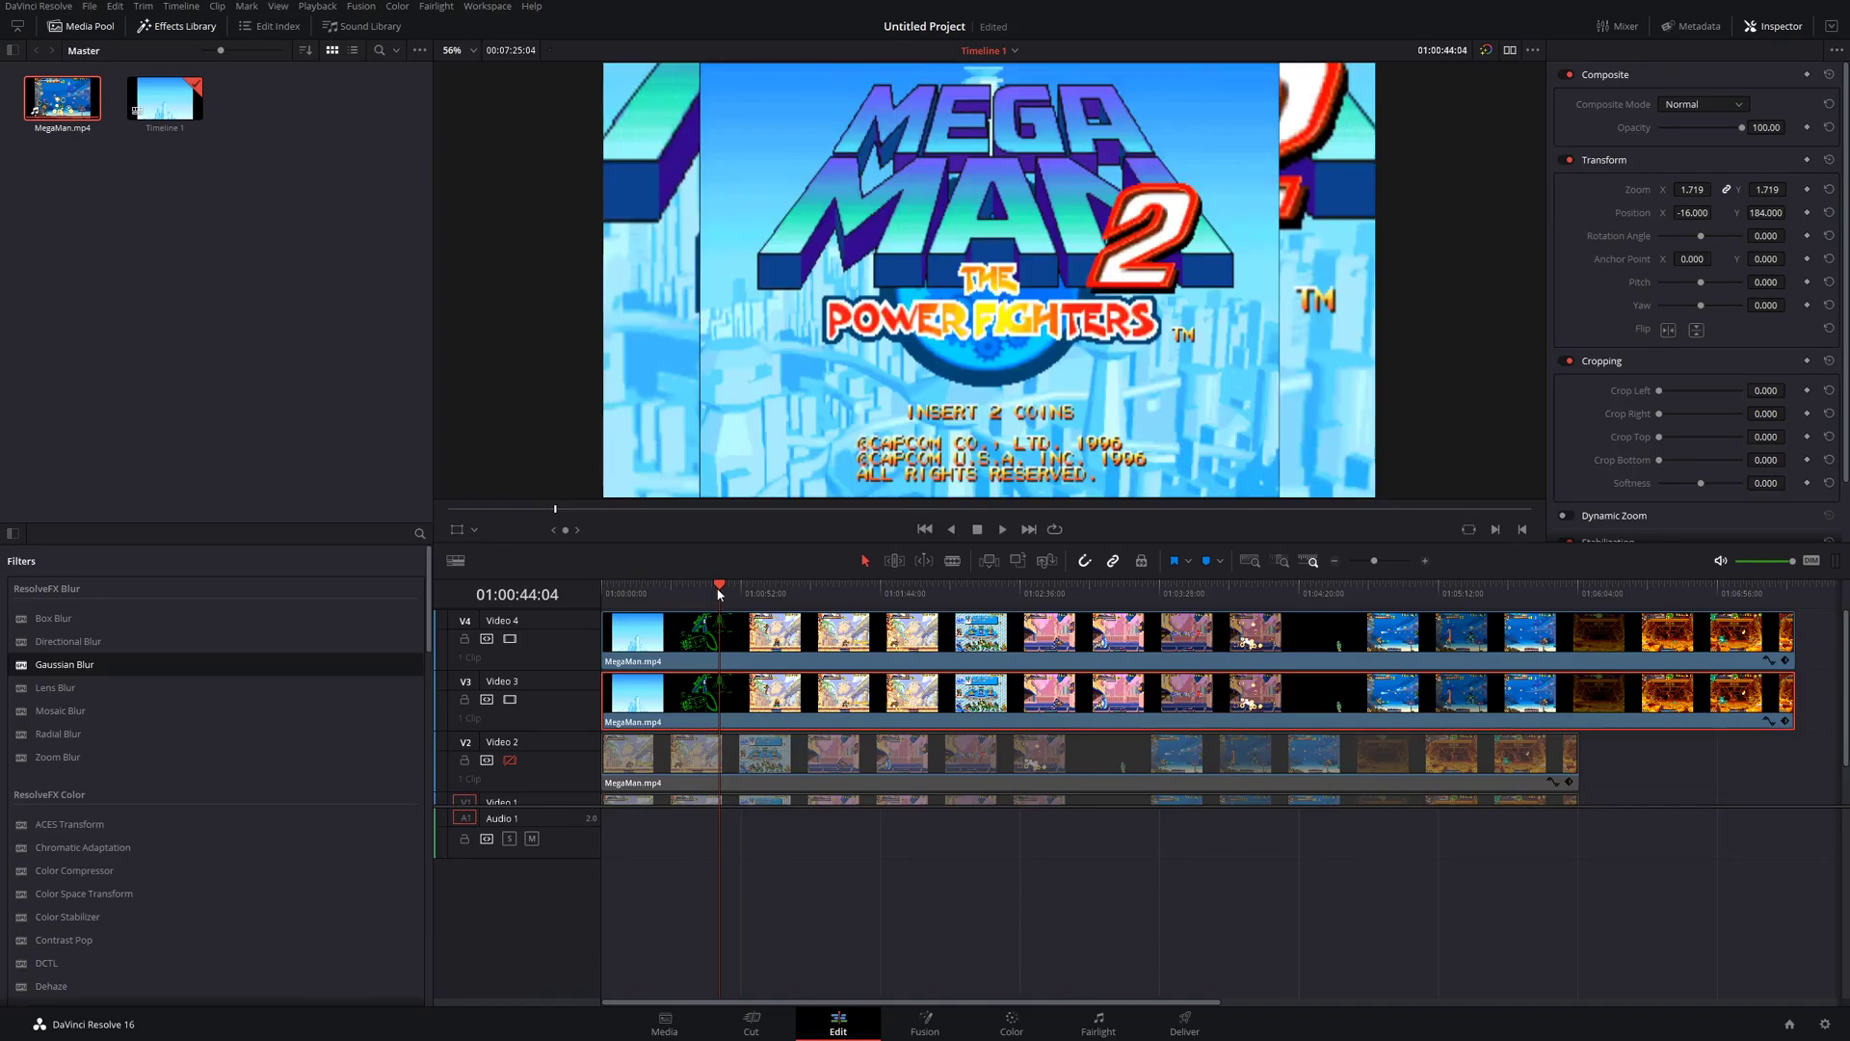
left_click(14, 534)
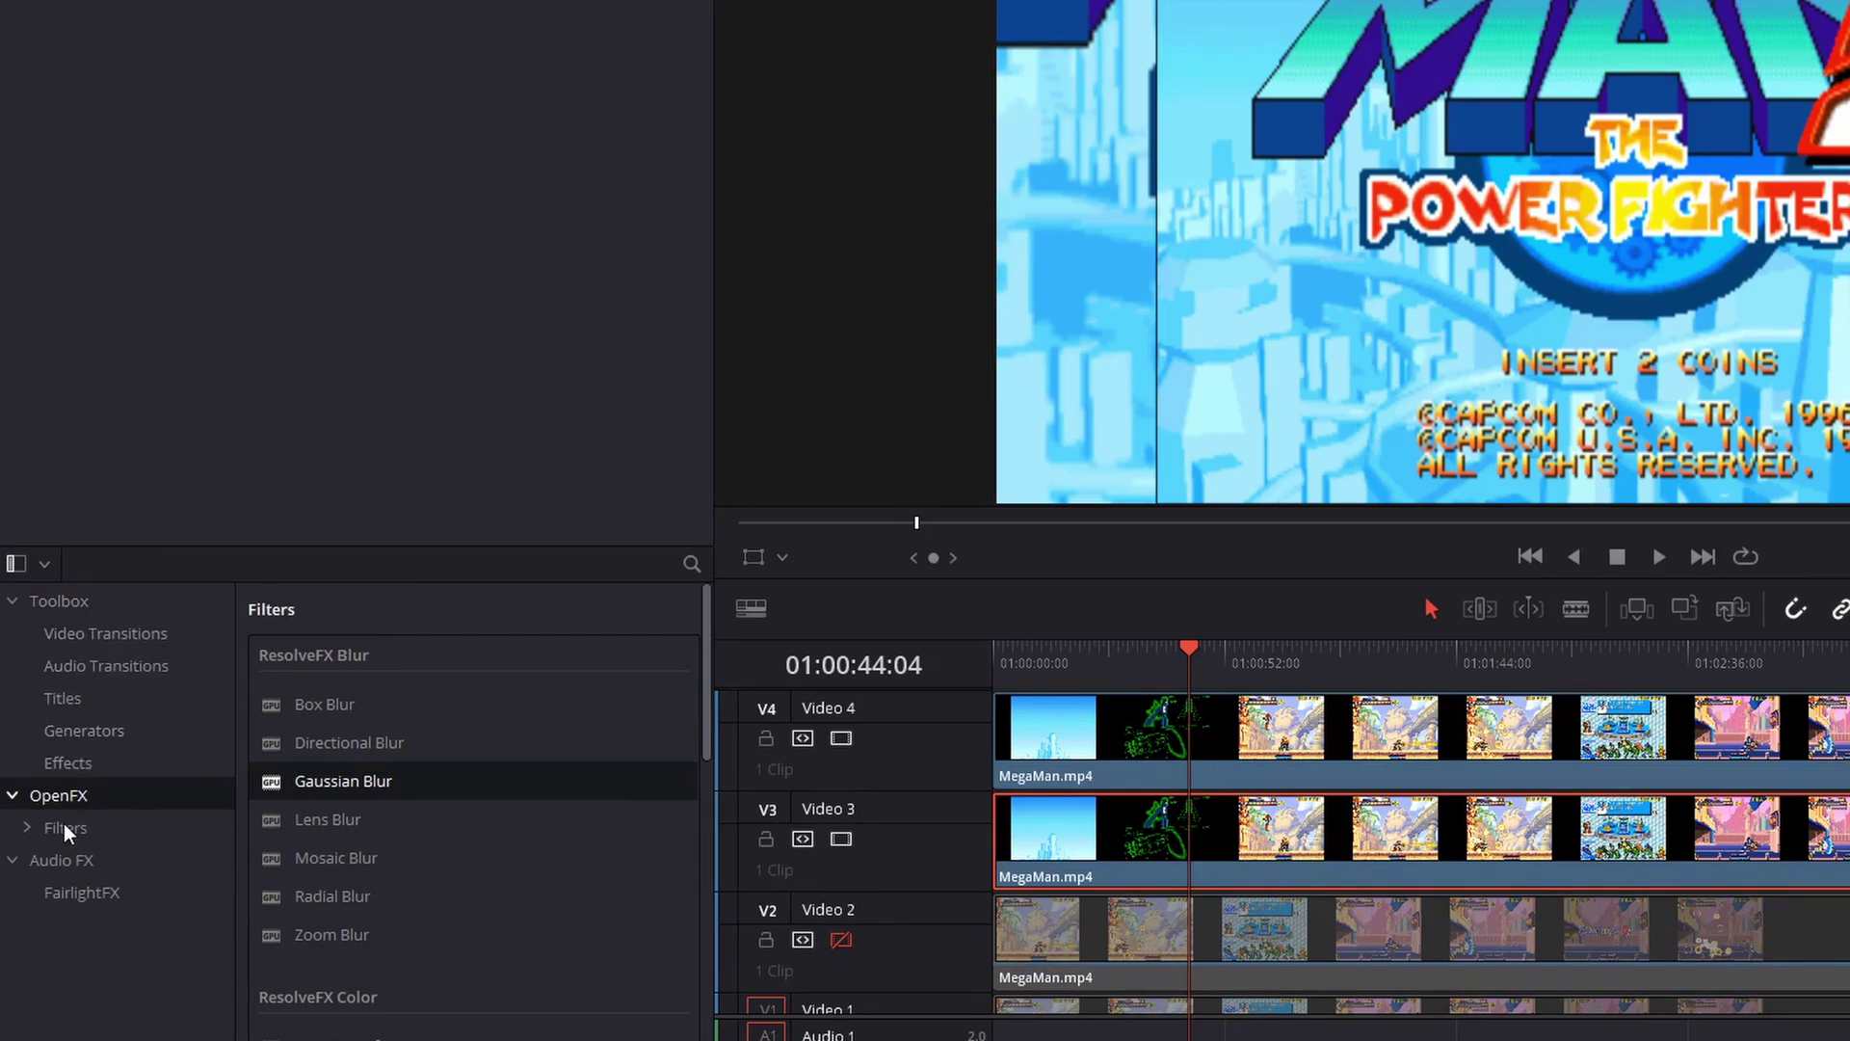
- Apply Gaussian Blur to the Video 3 copy at strength 0.339 with Replicate borders, then review playback
left_click(22, 567)
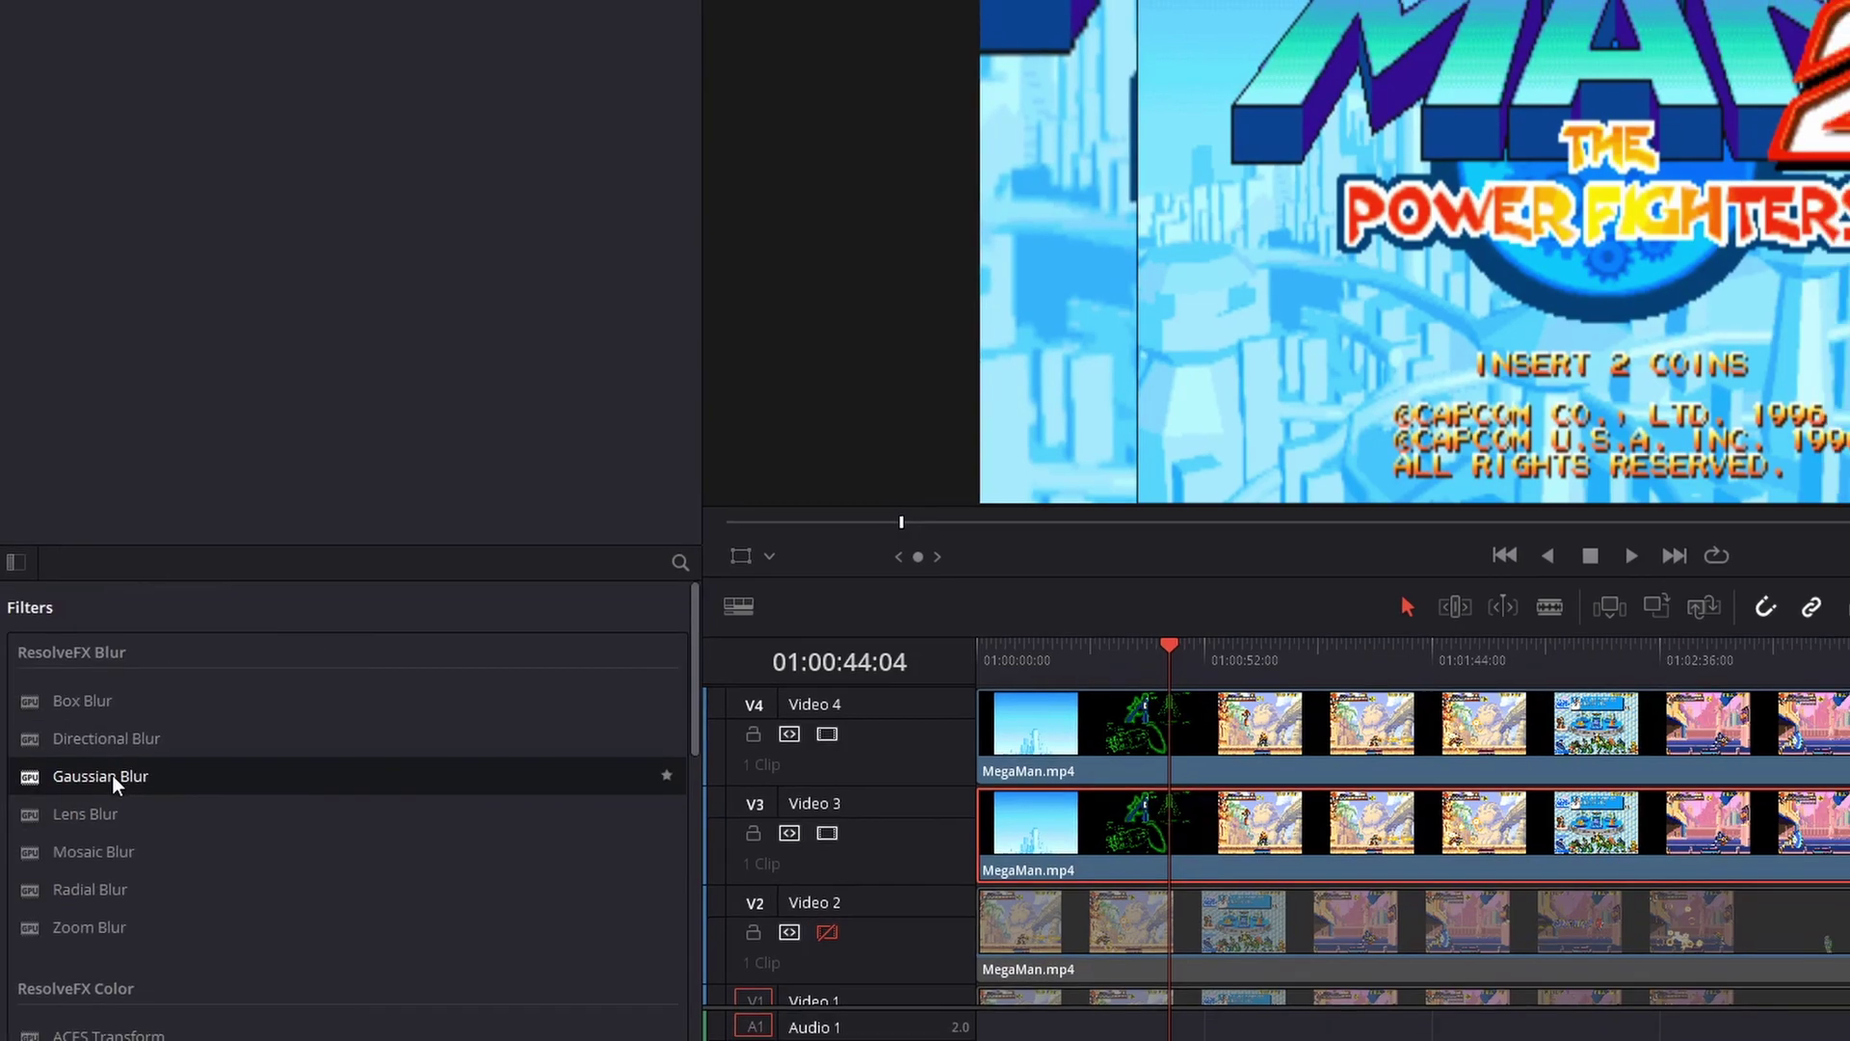
left_click_drag(116, 781, 704, 811)
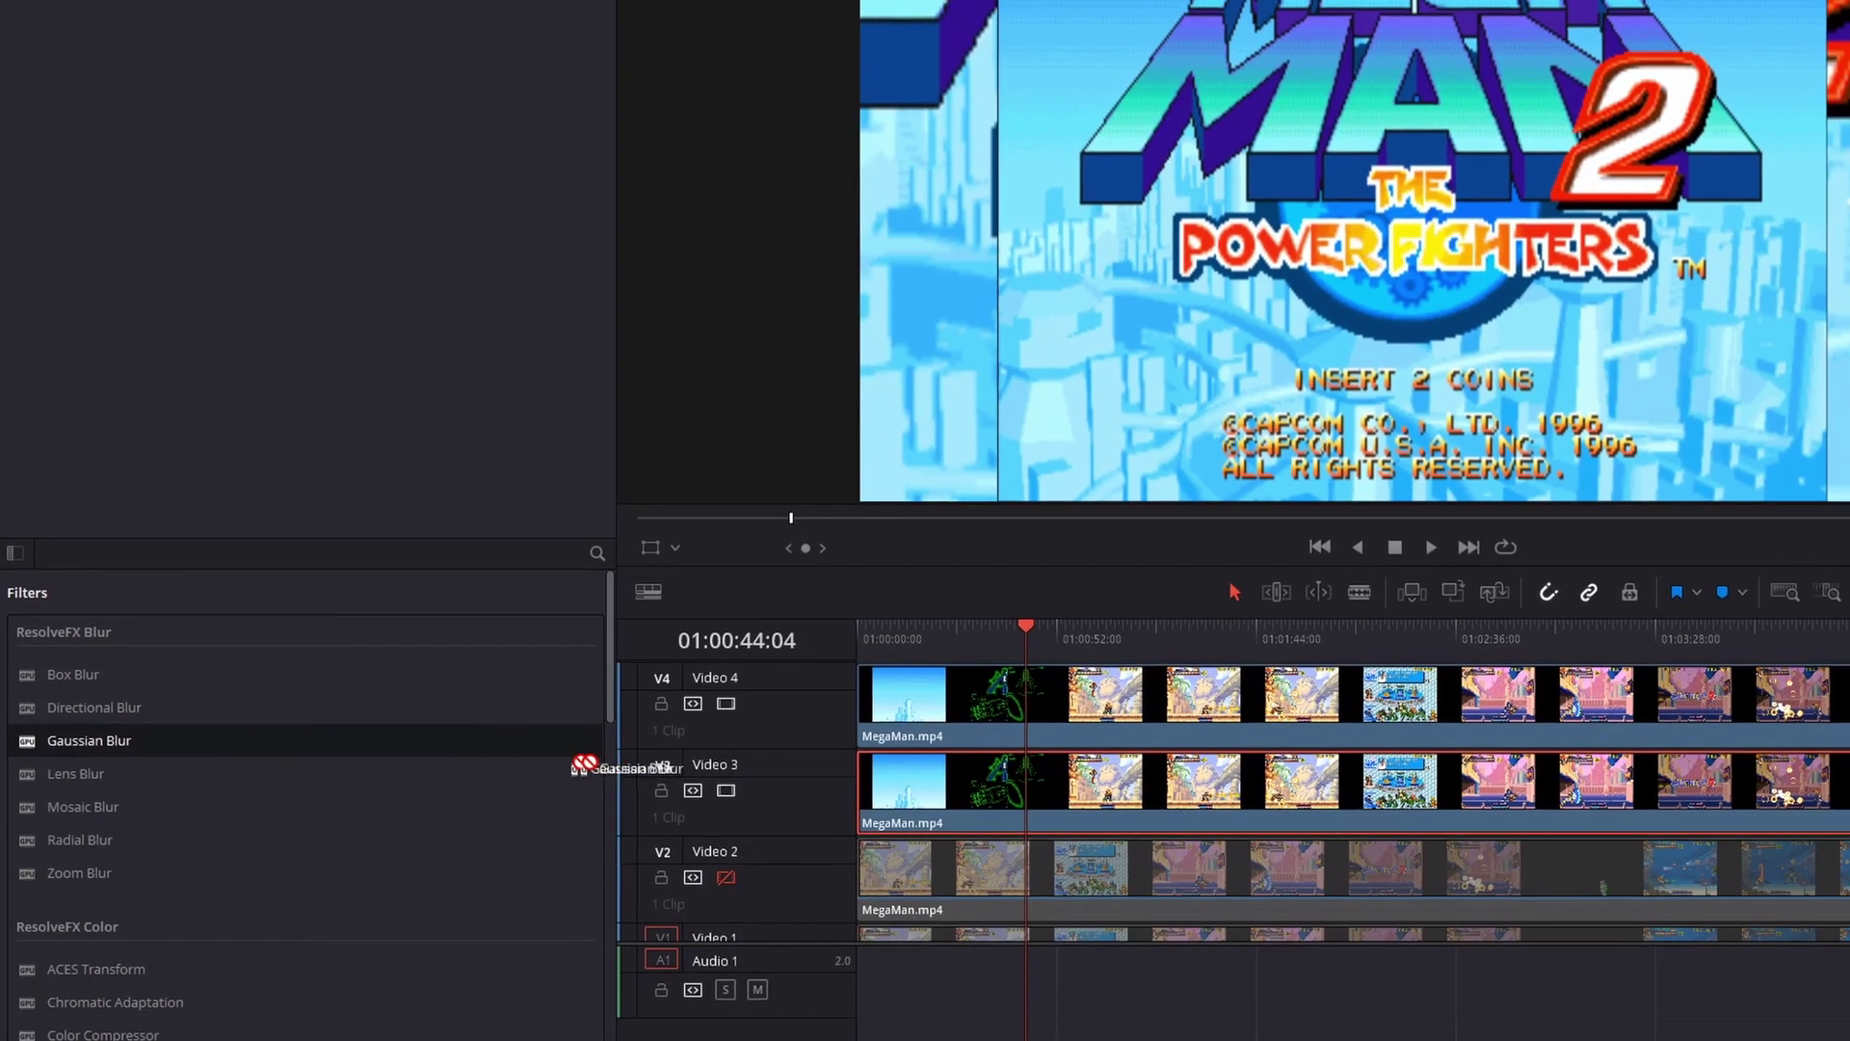
left_click_drag(605, 766, 720, 690)
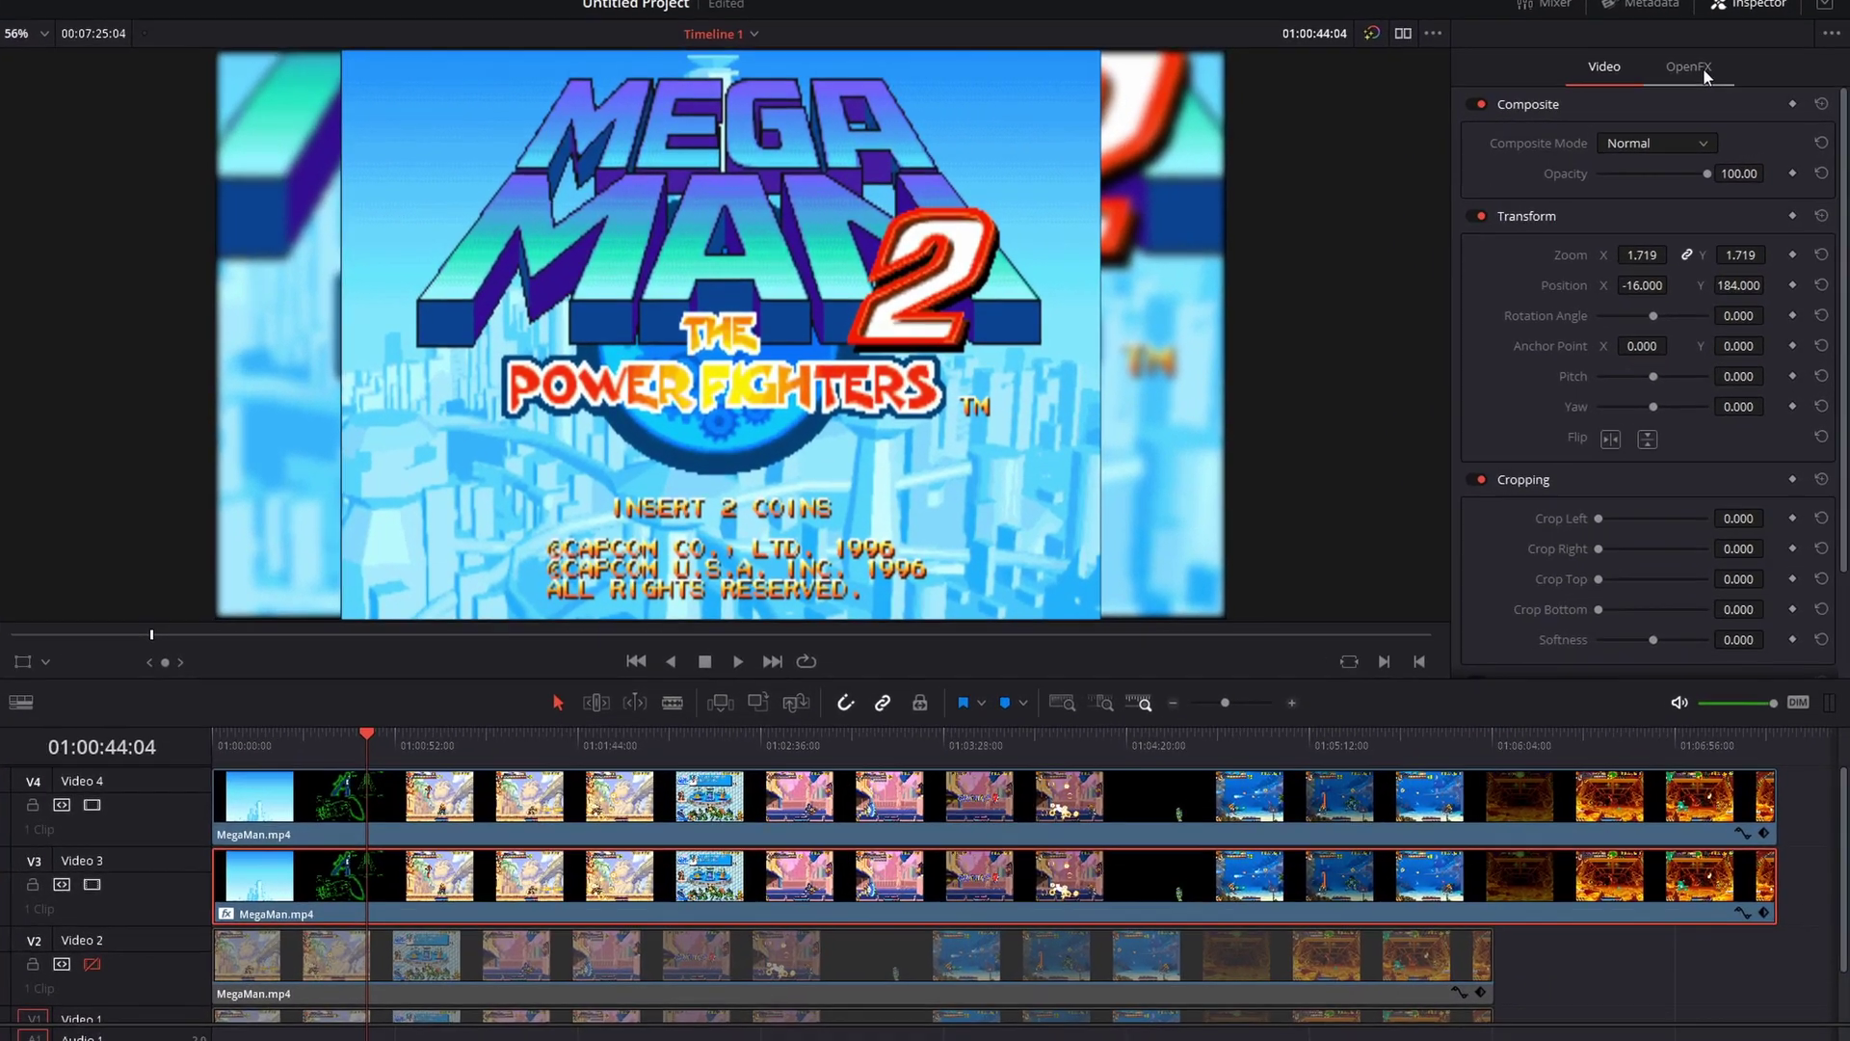
left_click(1727, 75)
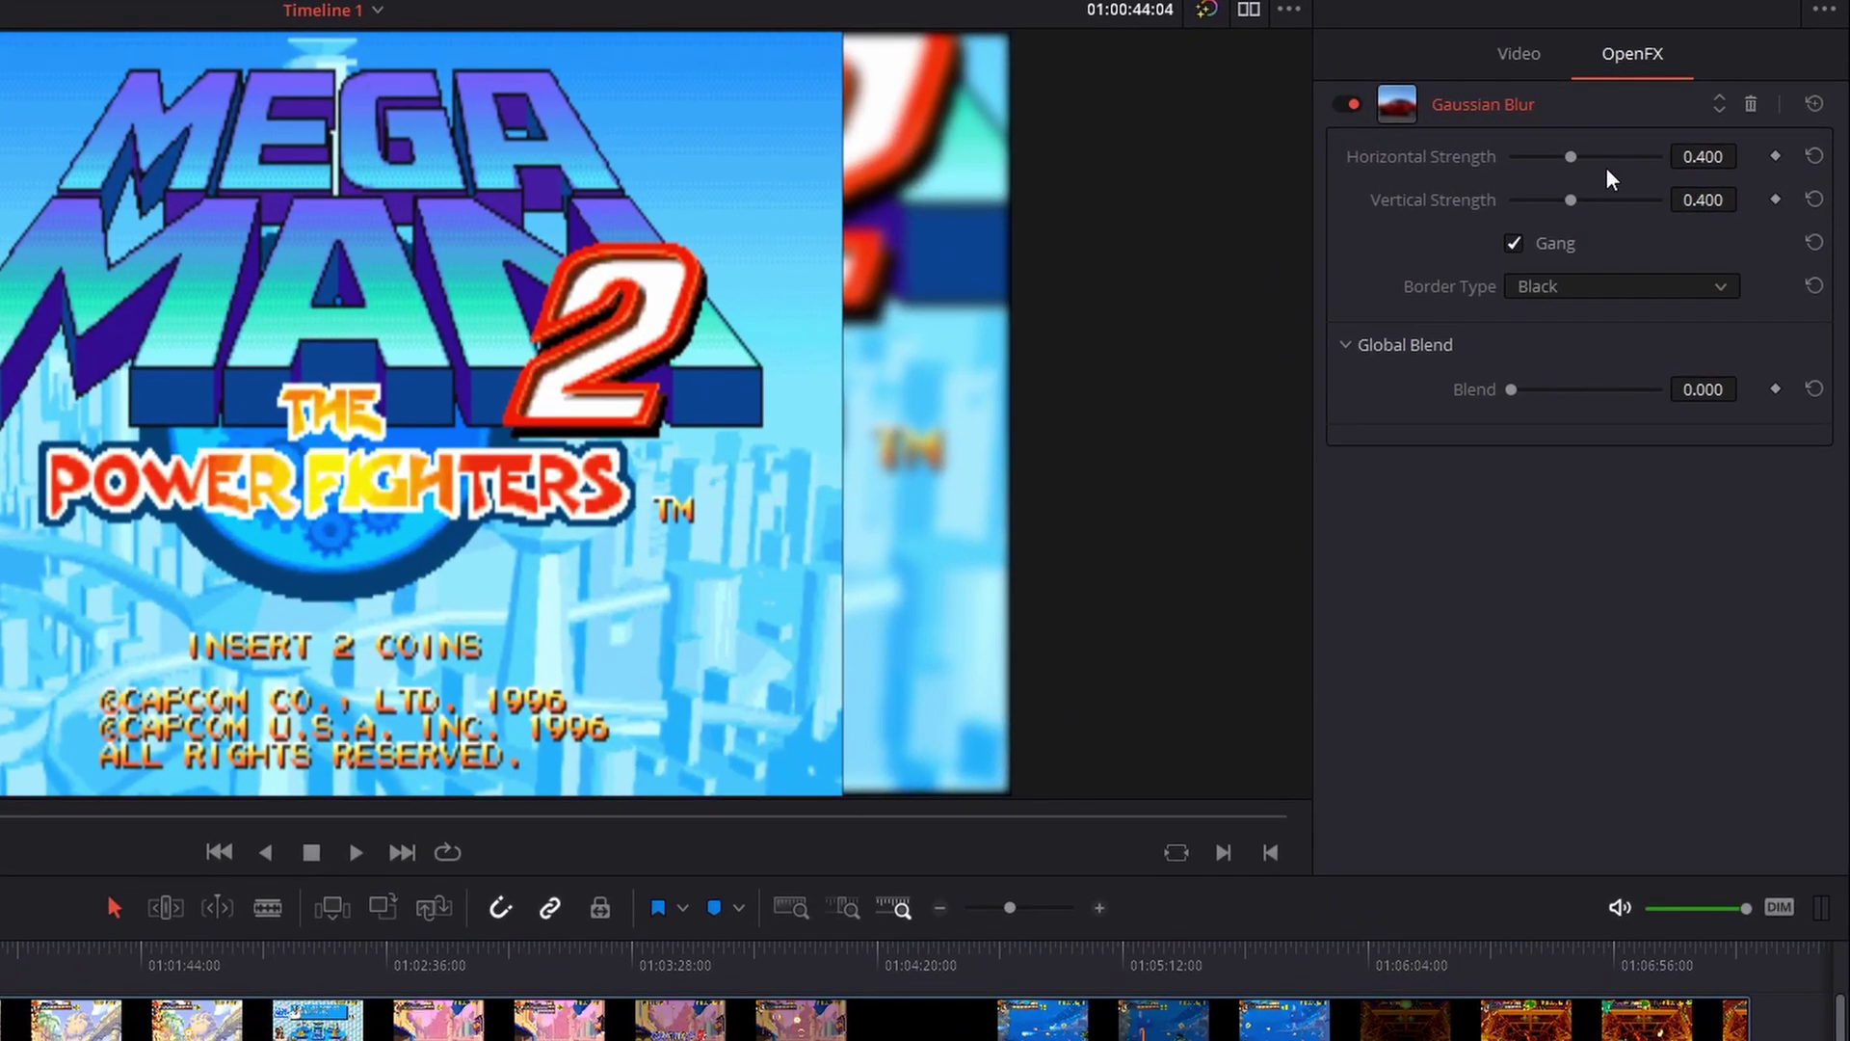
mouse_move(1570, 157)
left_mouse_down()
mouse_move(1603, 154)
mouse_move(1561, 159)
left_mouse_up()
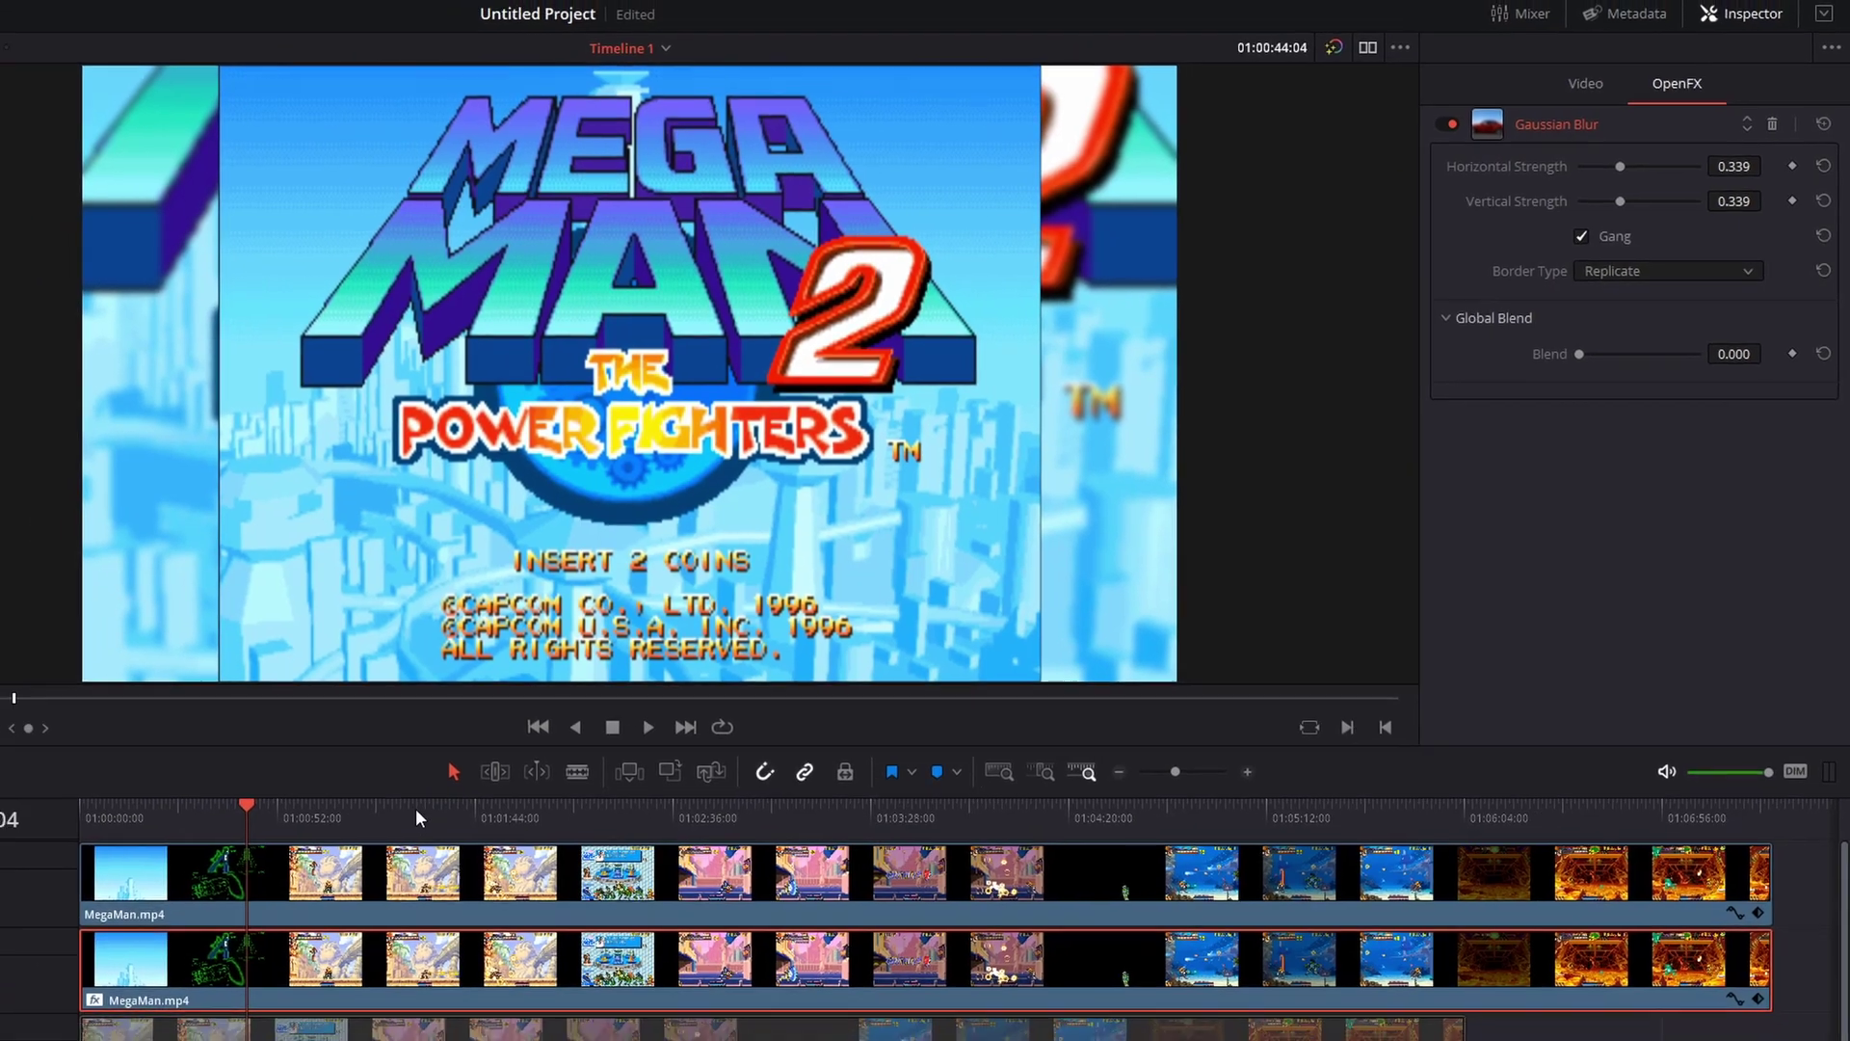
key("space")
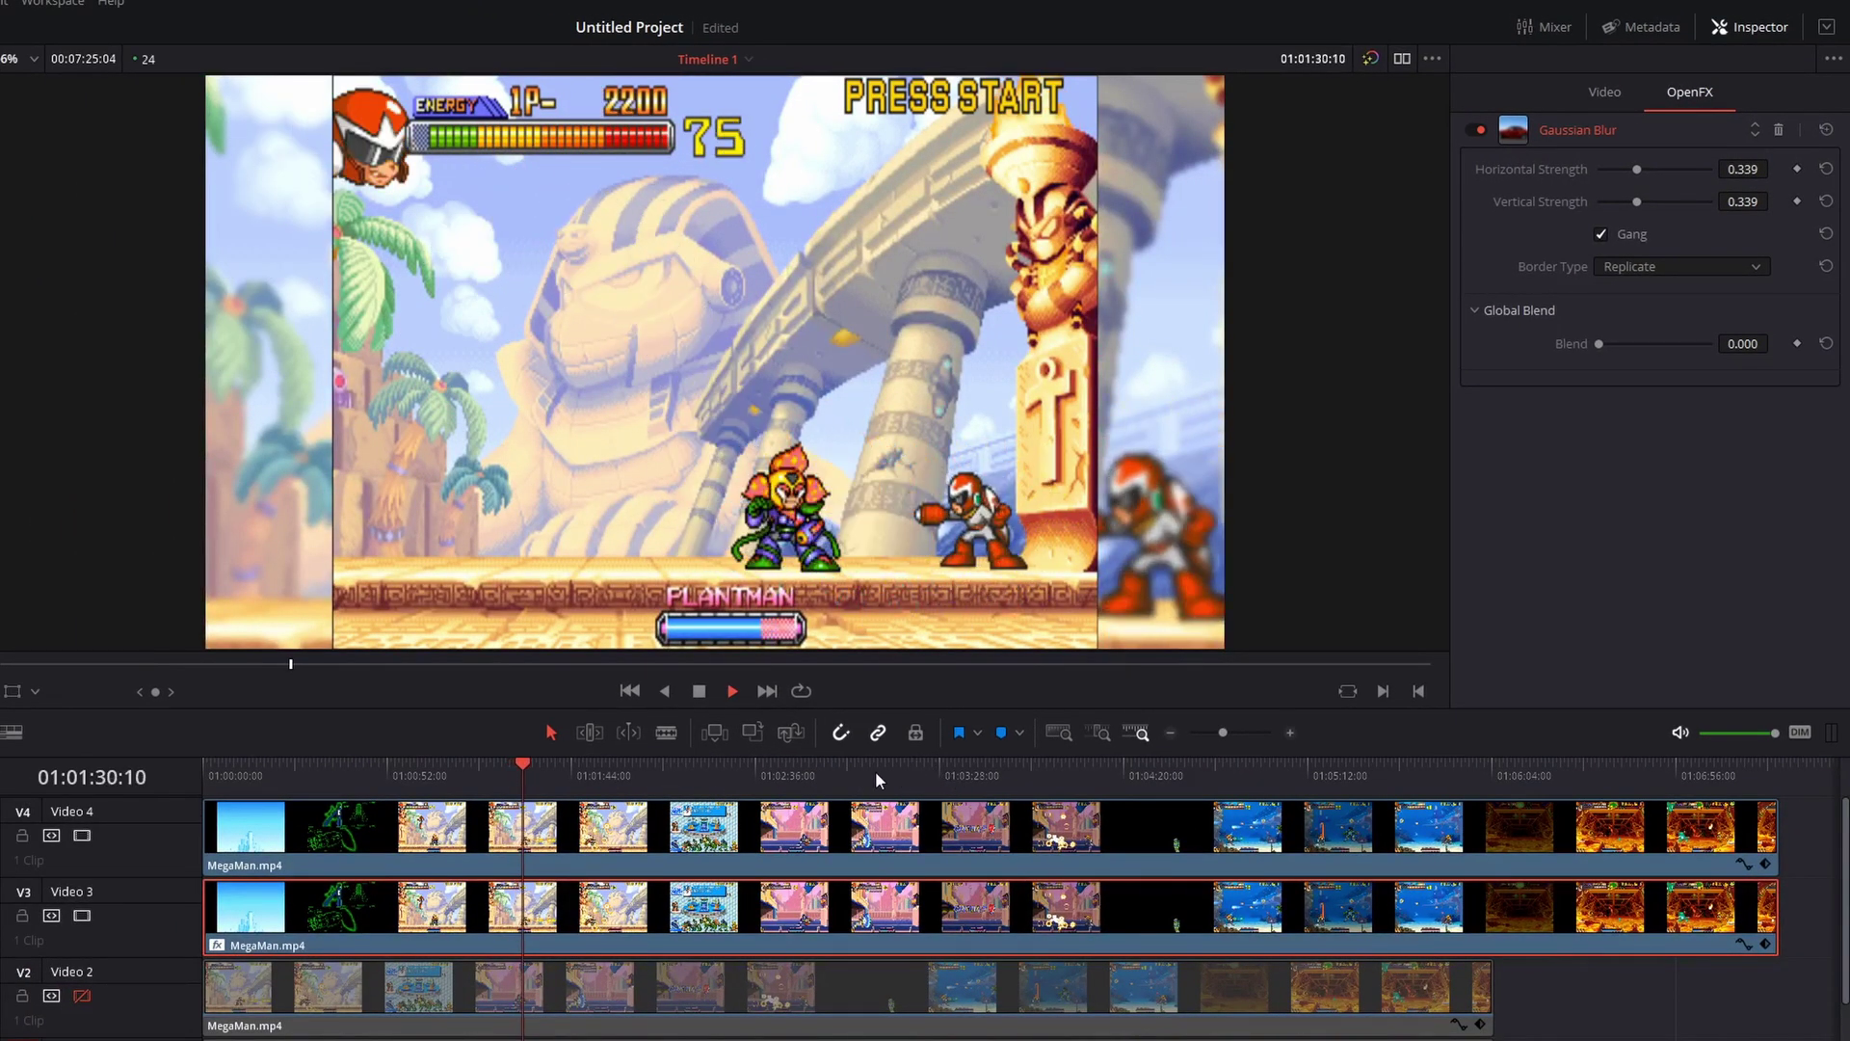
left_click(827, 773)
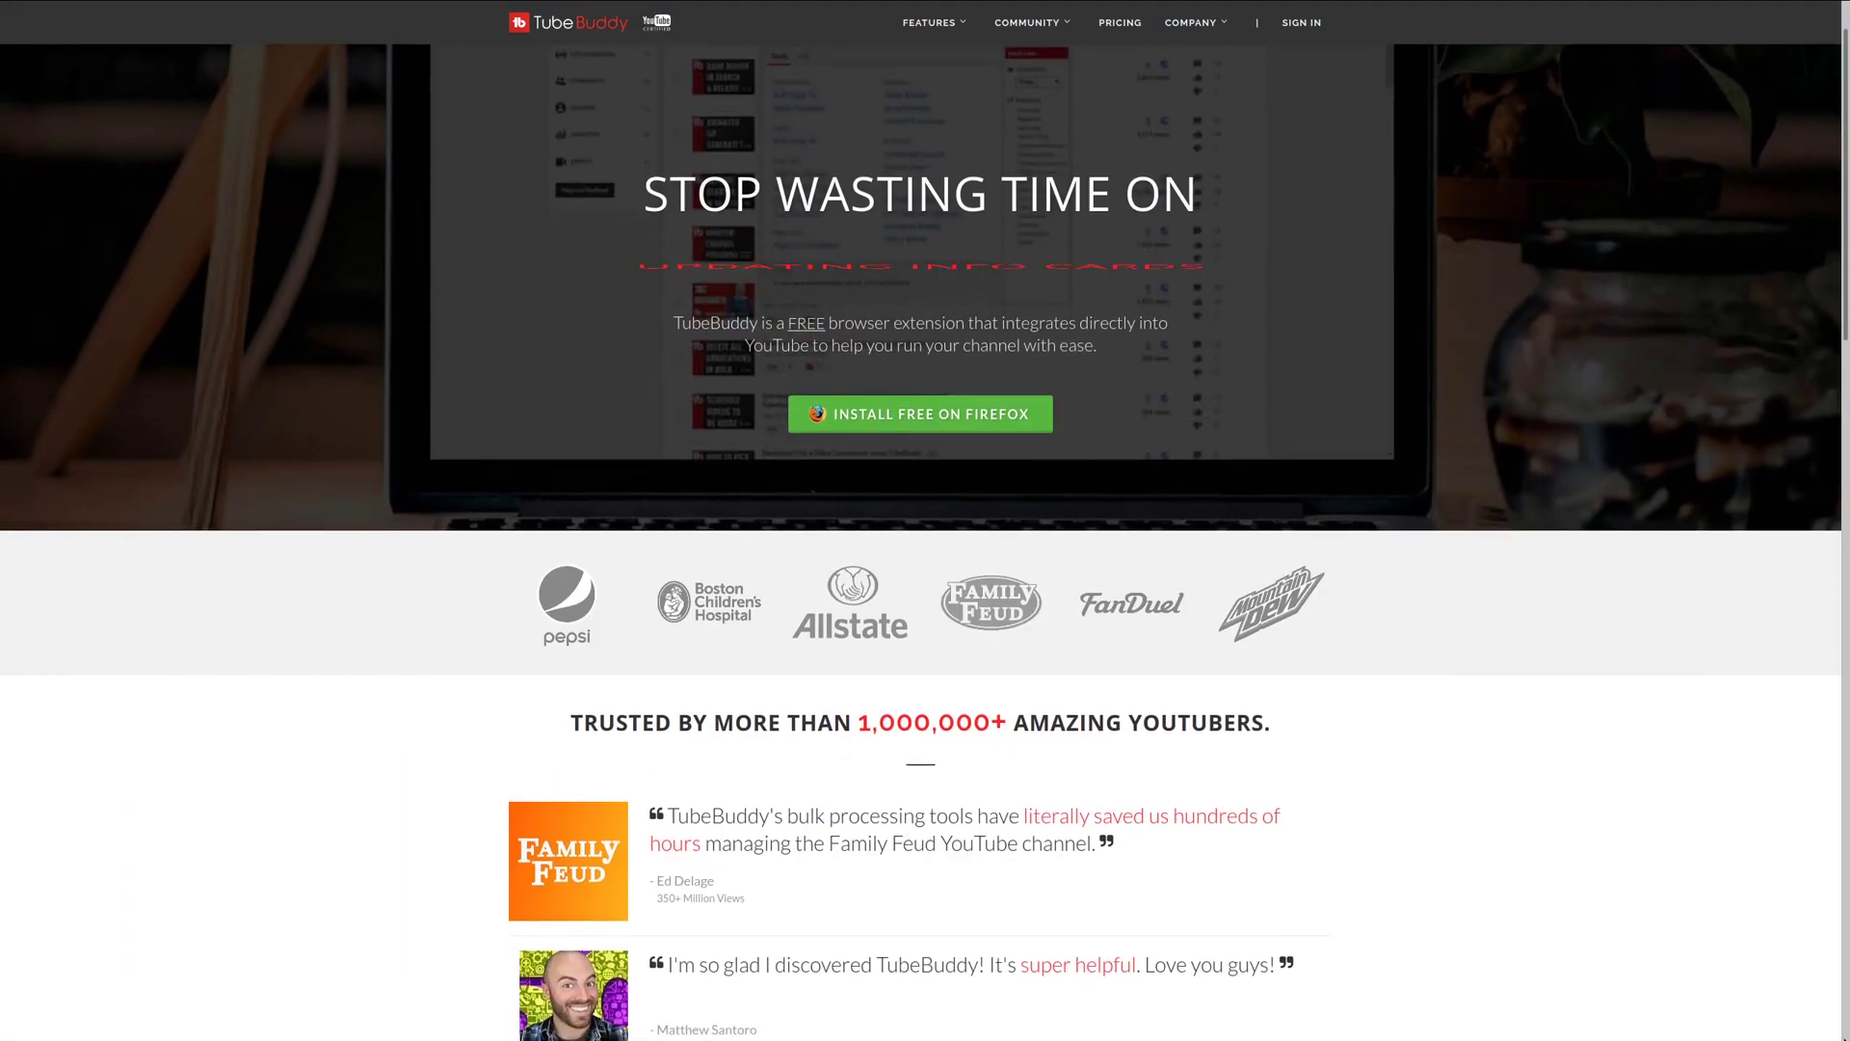
scroll(921, 540, "down", 4)
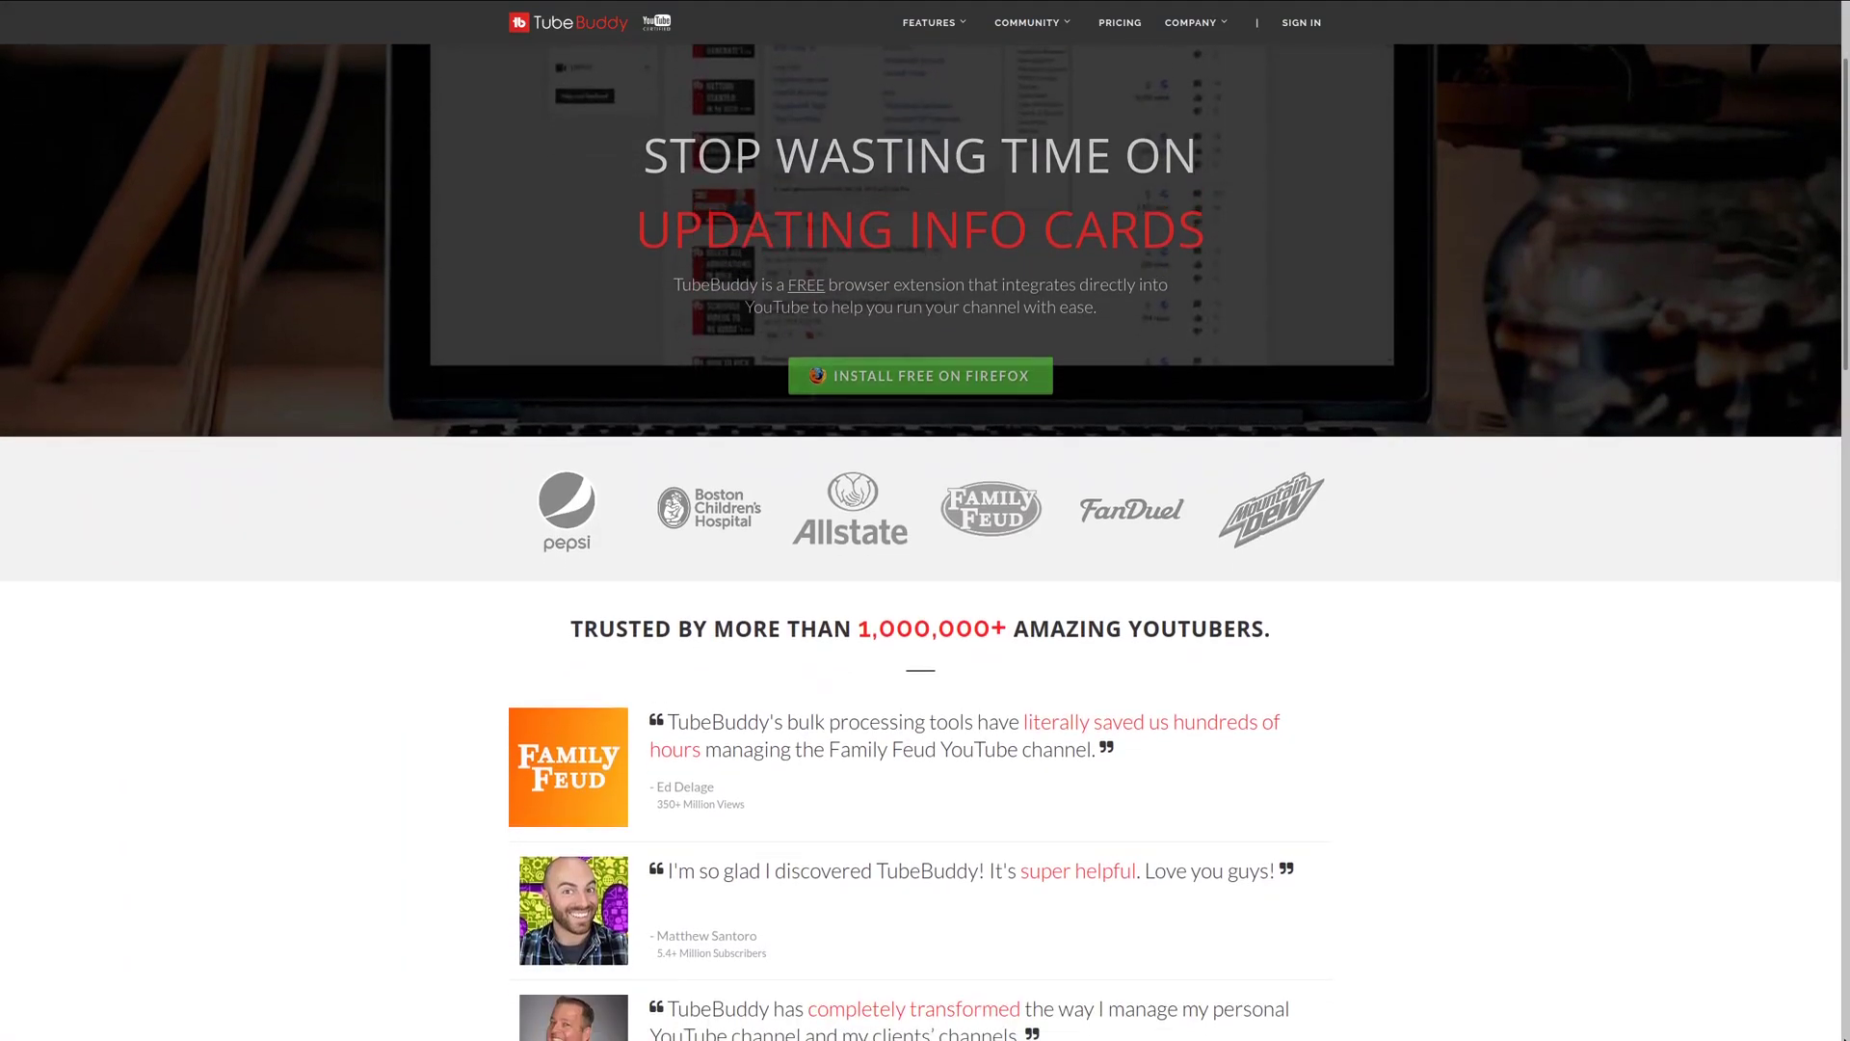
scroll(920, 540, "down", 5)
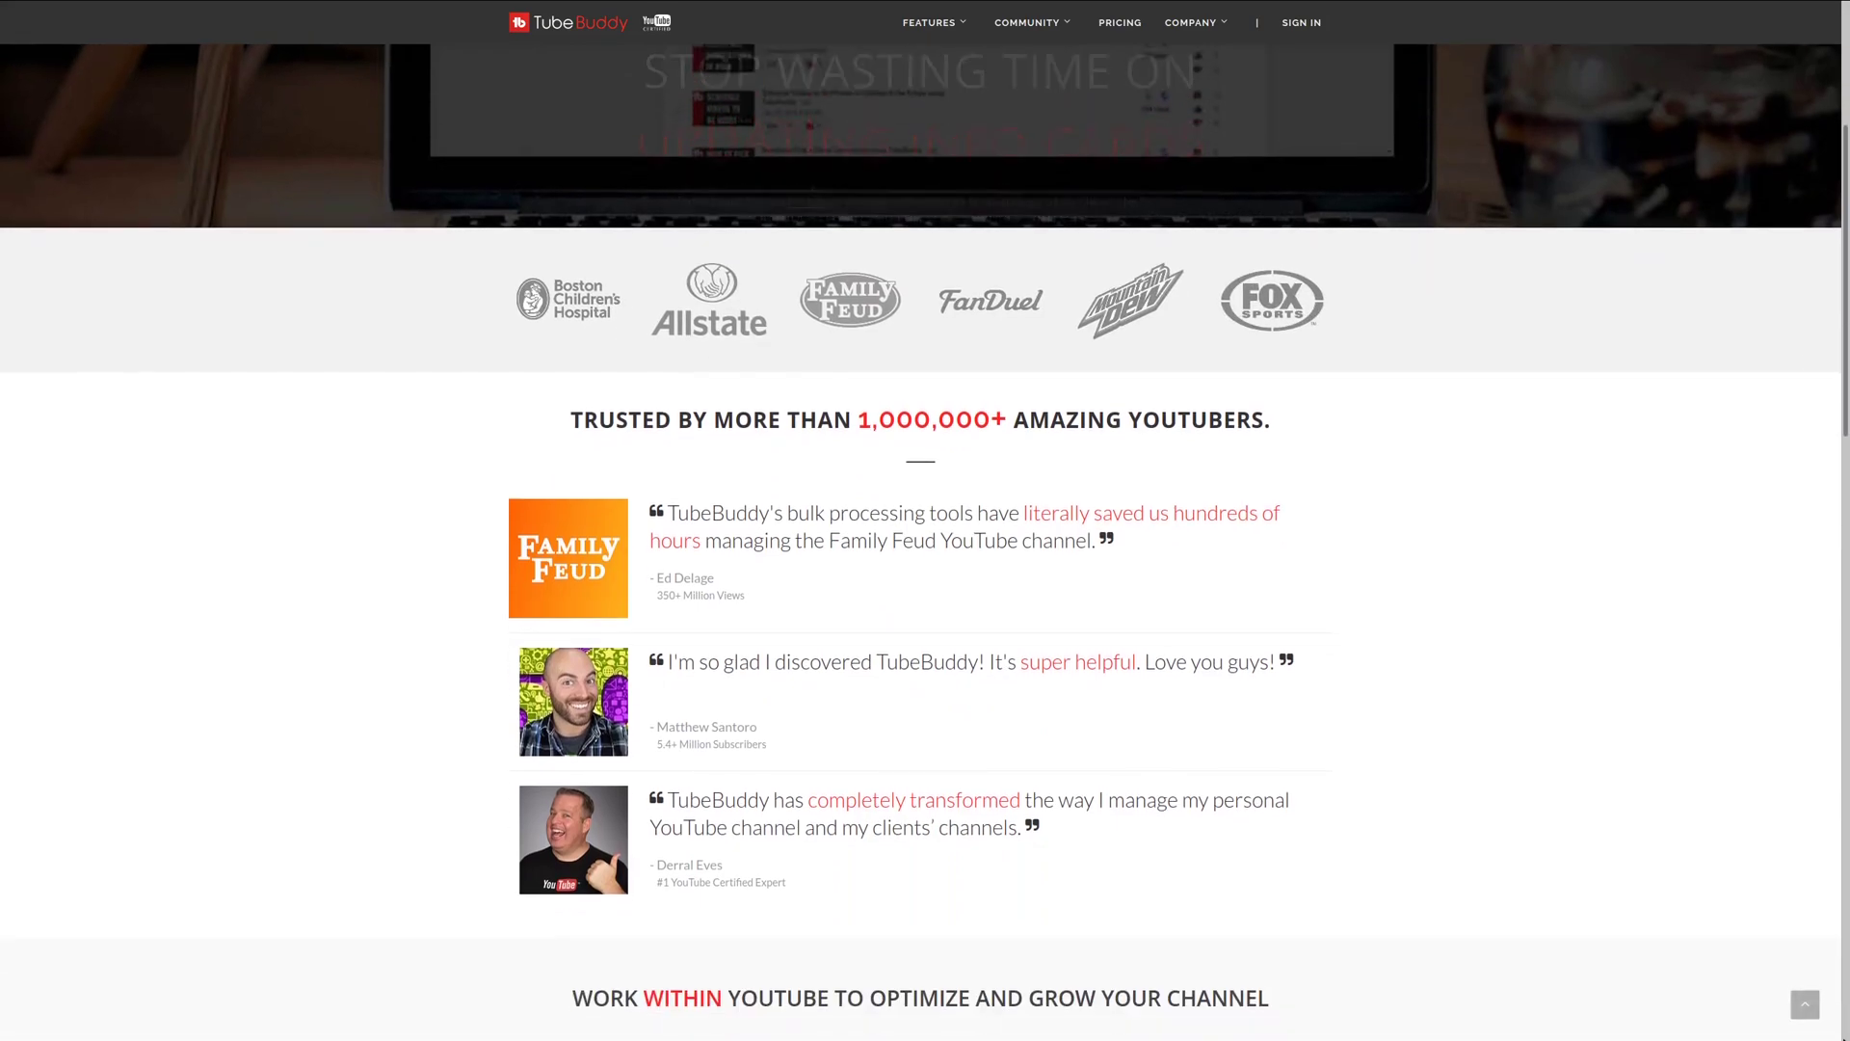
scroll(921, 540, "down", 3)
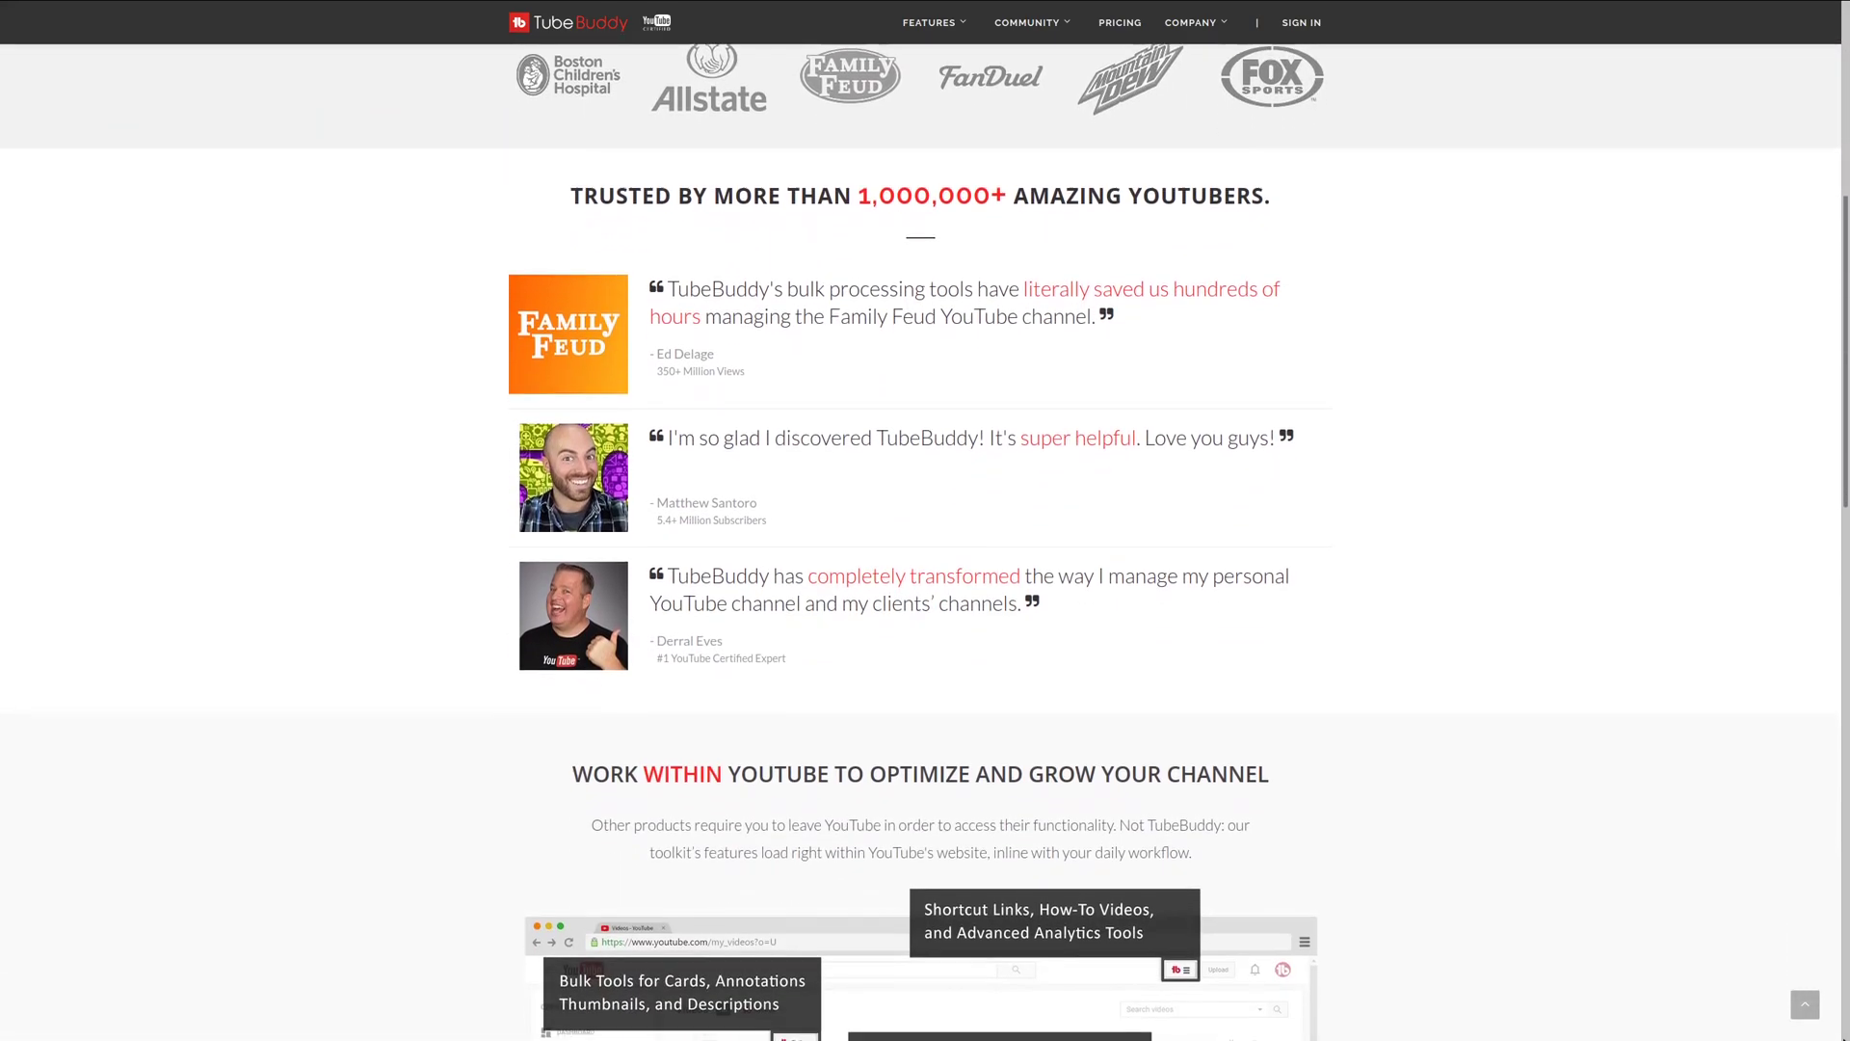
scroll(920, 539, "down", 5)
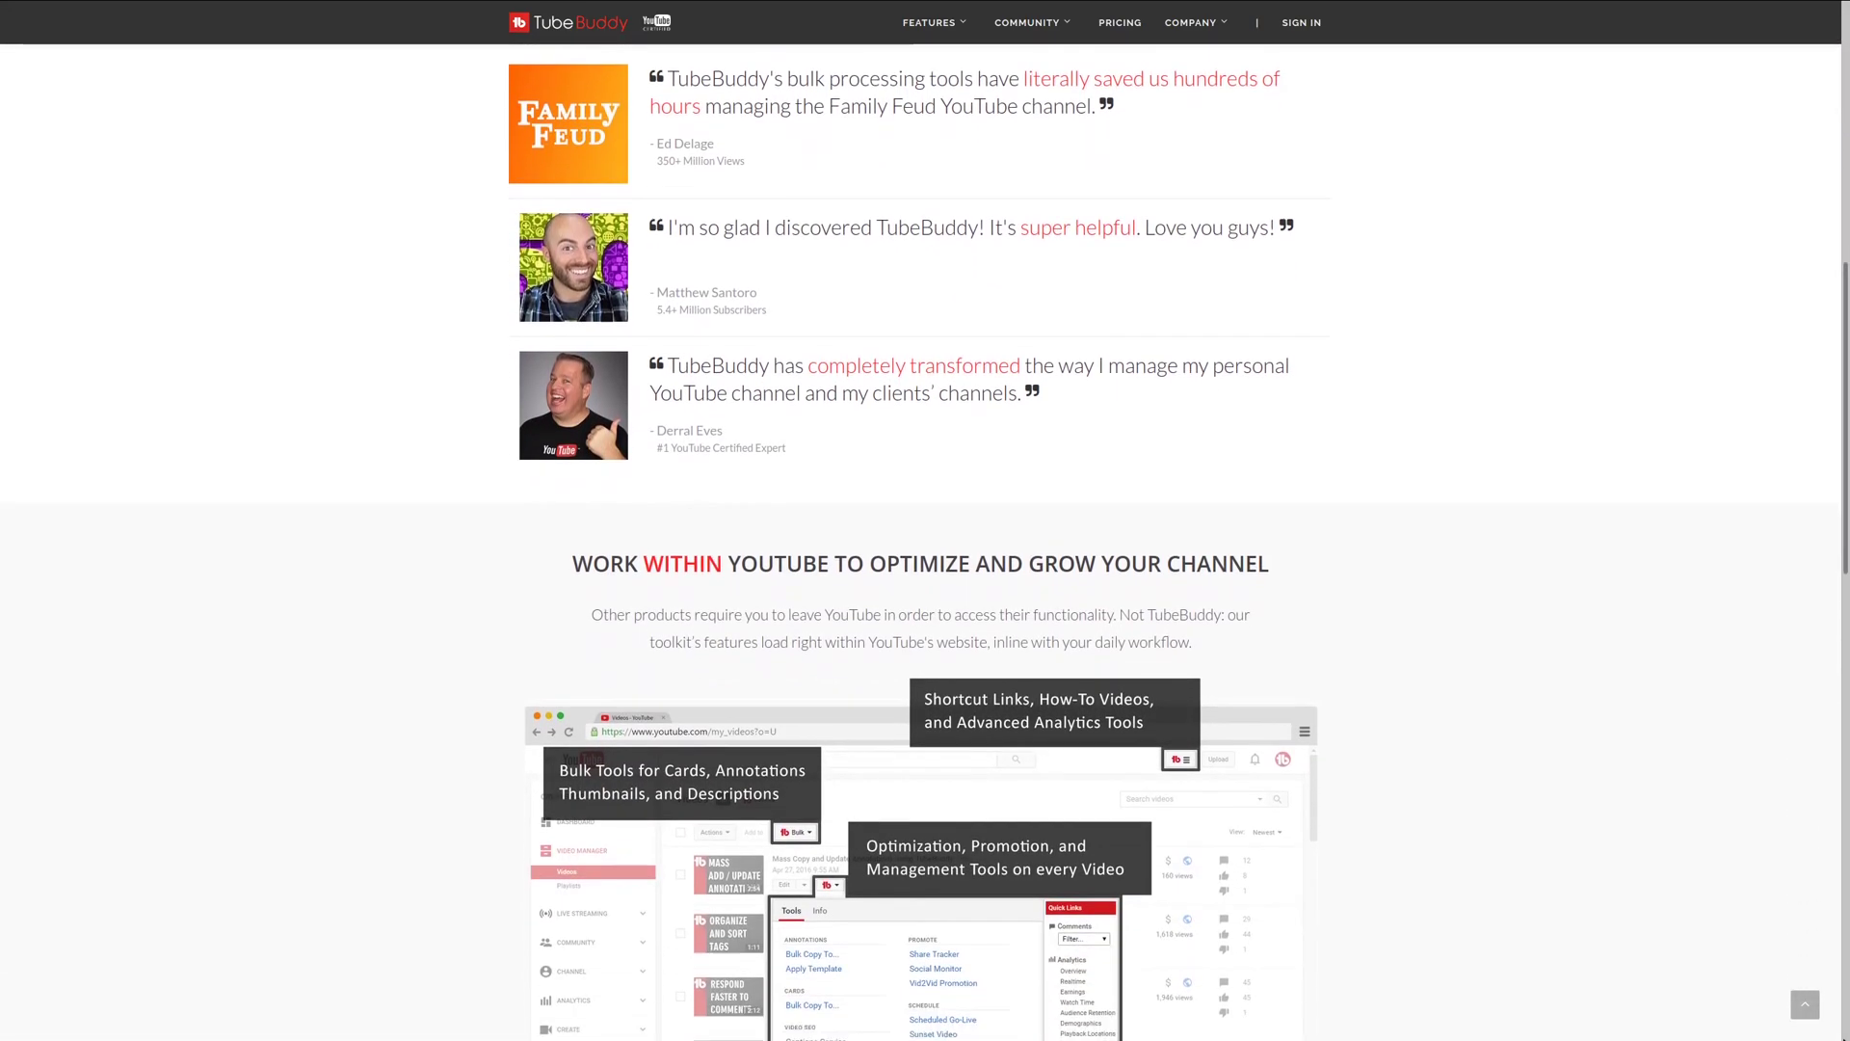
scroll(920, 540, "down", 2)
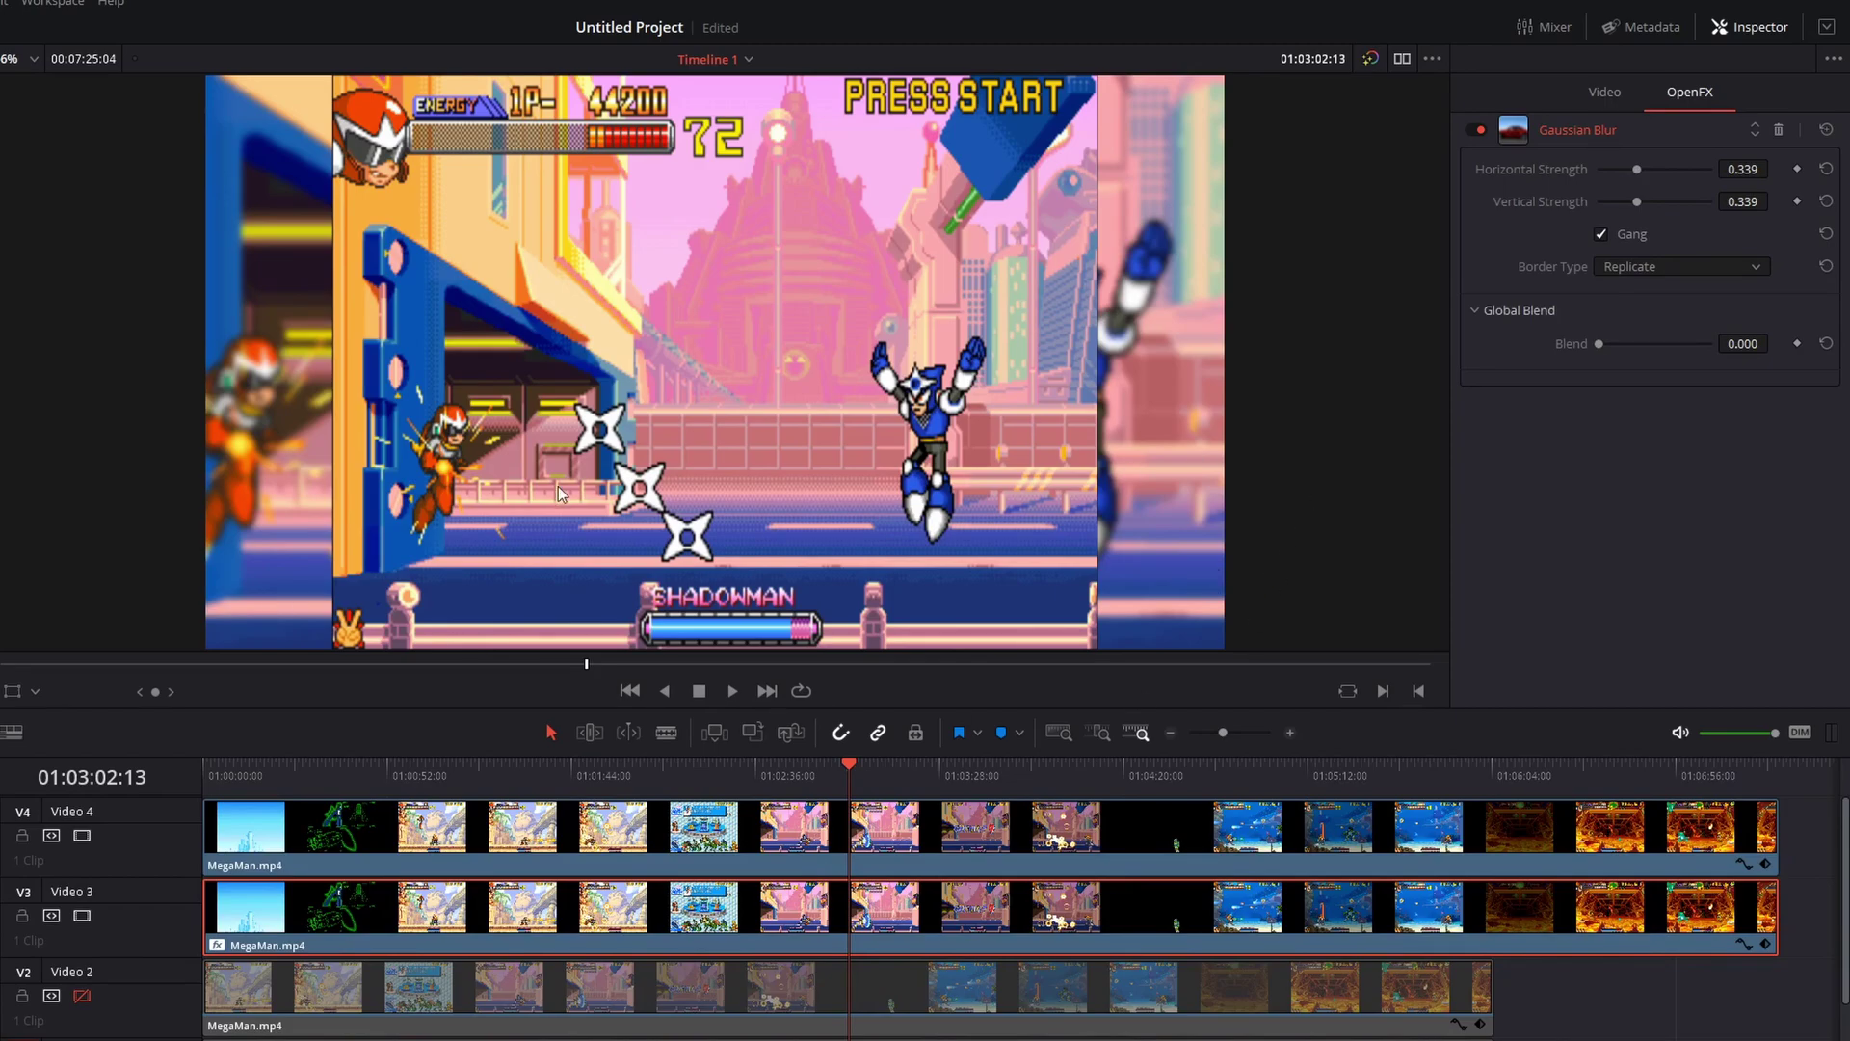
- Lower the blurred Video 3 copy's Composite Opacity to 68.70 and play back the result
left_click(1610, 98)
left_click_drag(1708, 201, 1674, 204)
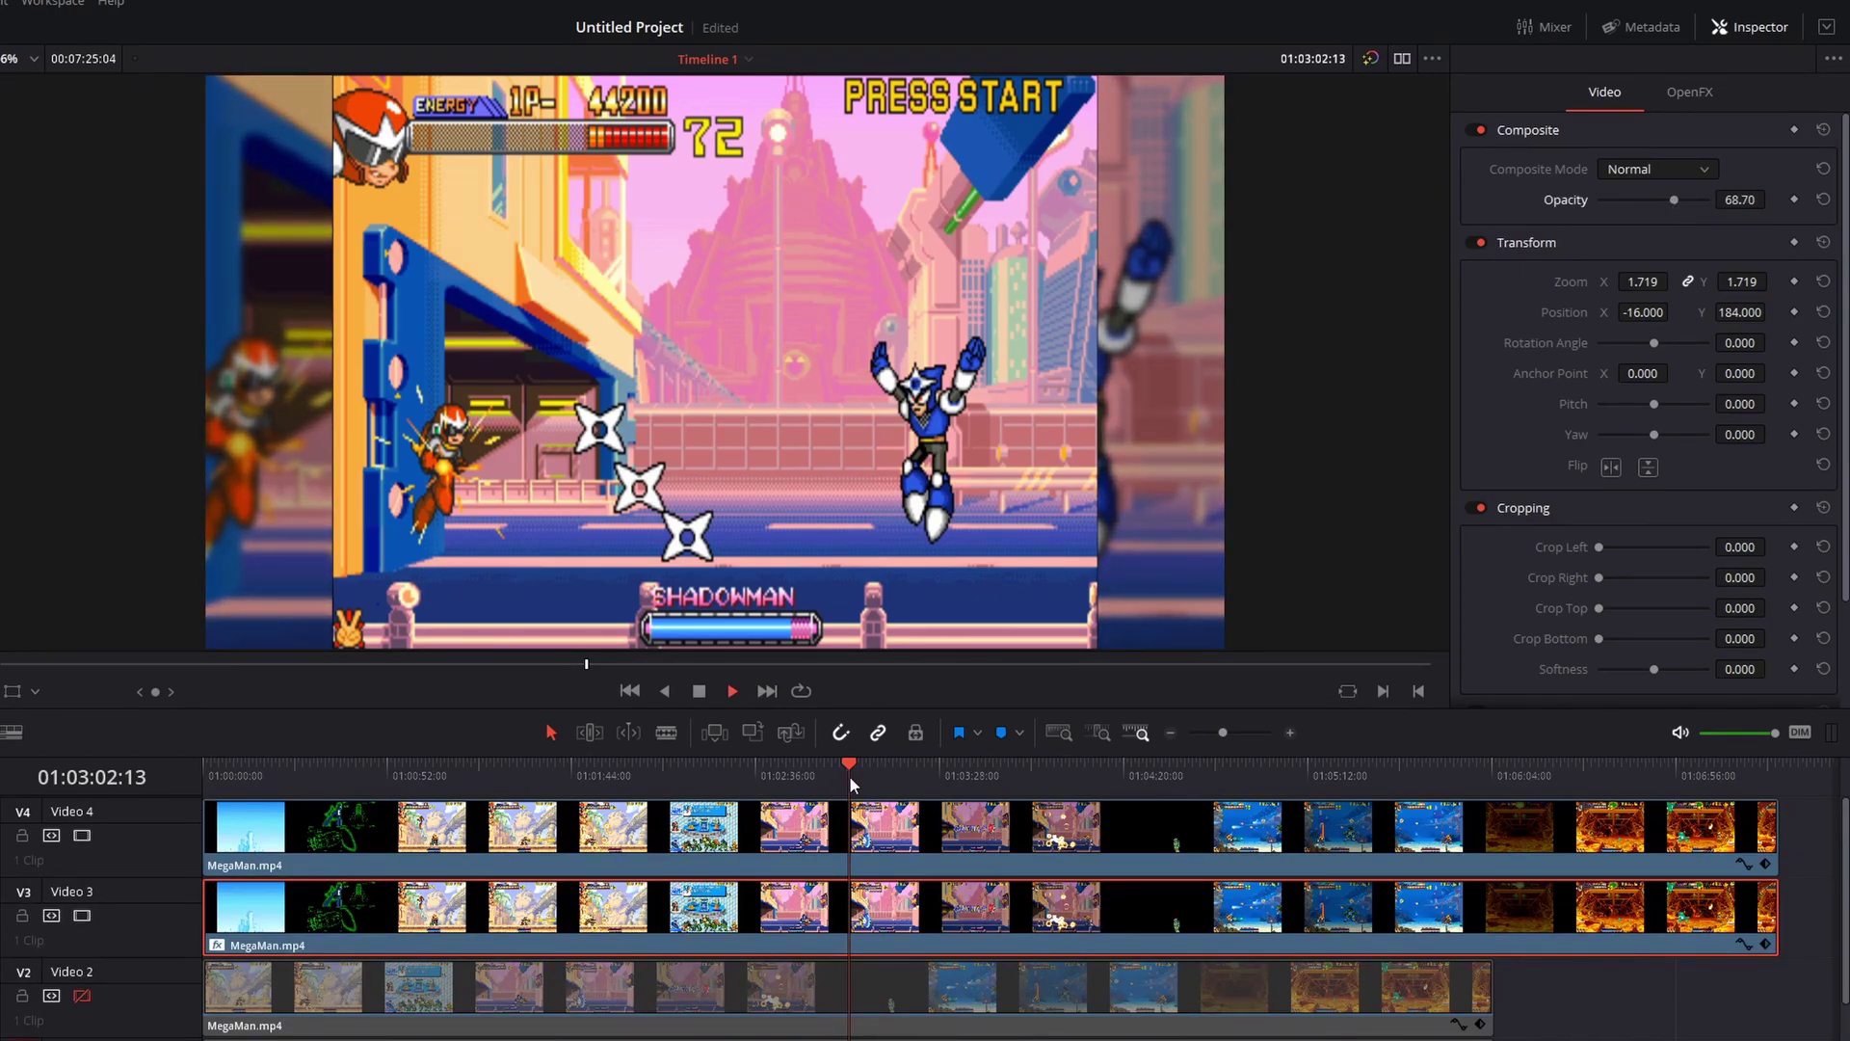
key("space")
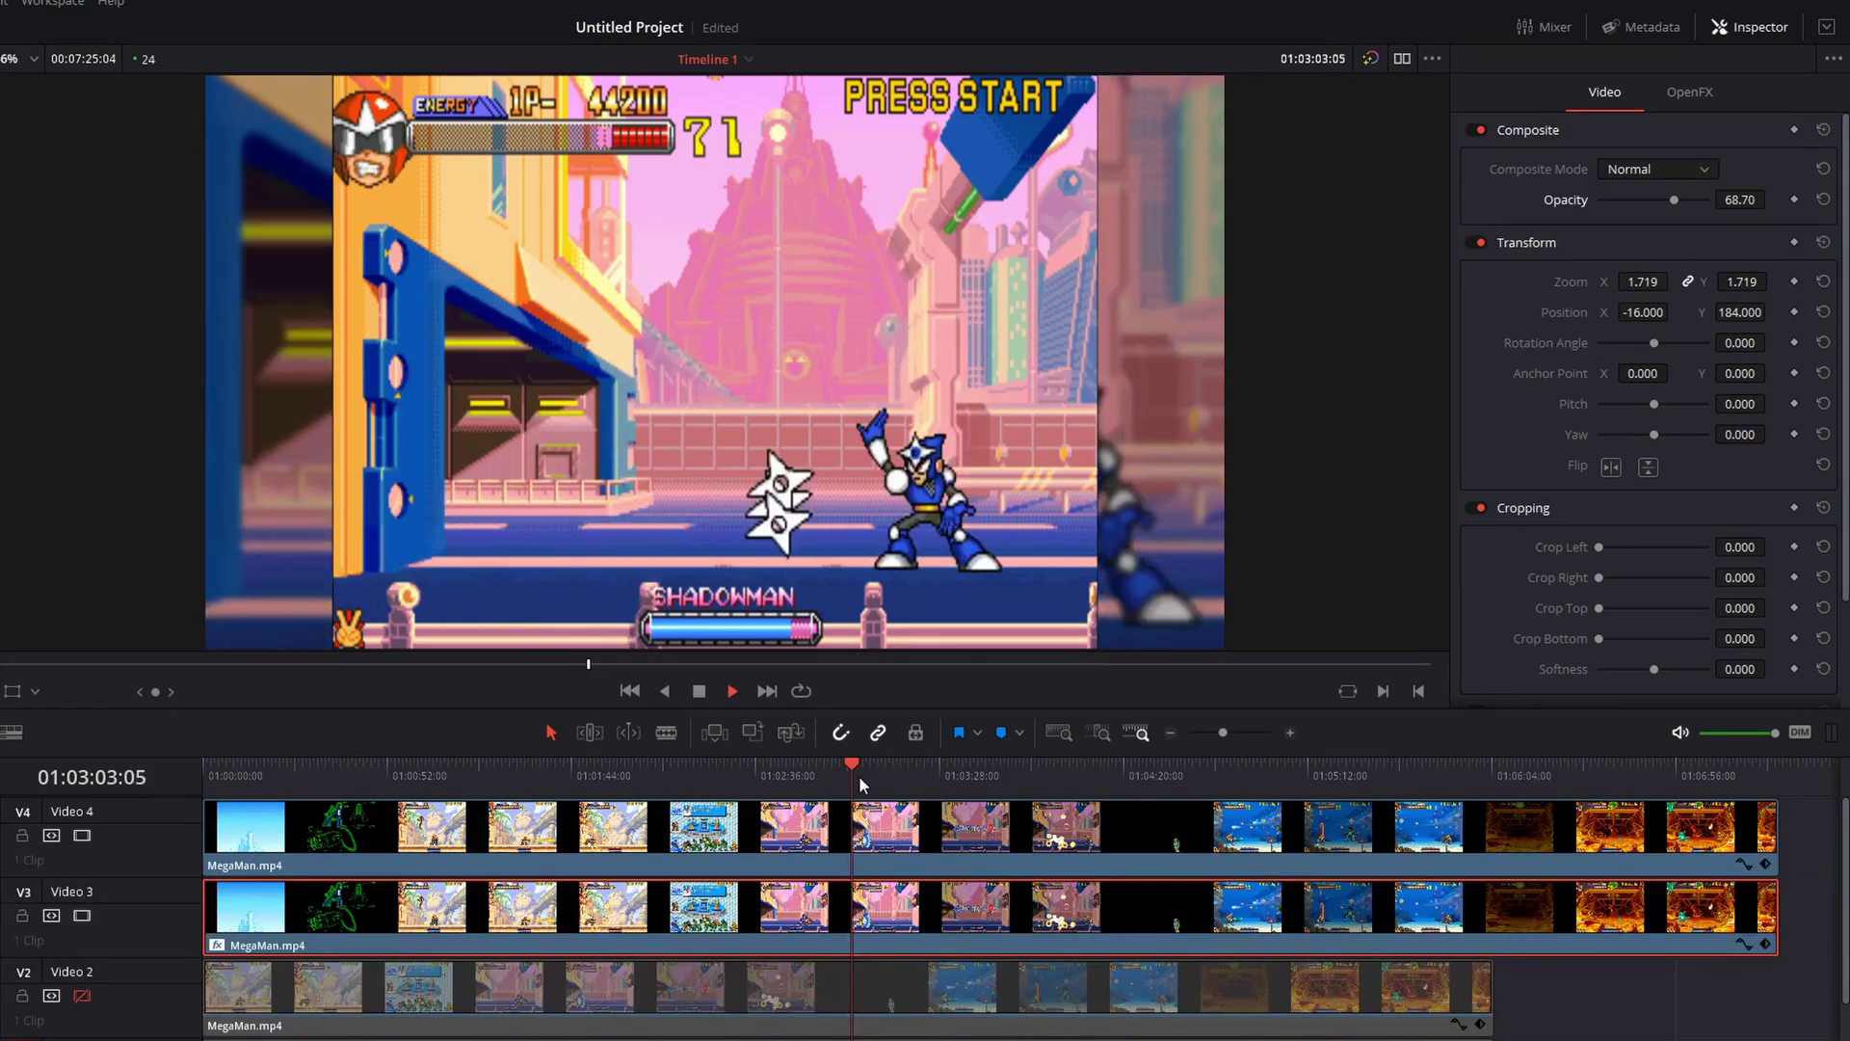